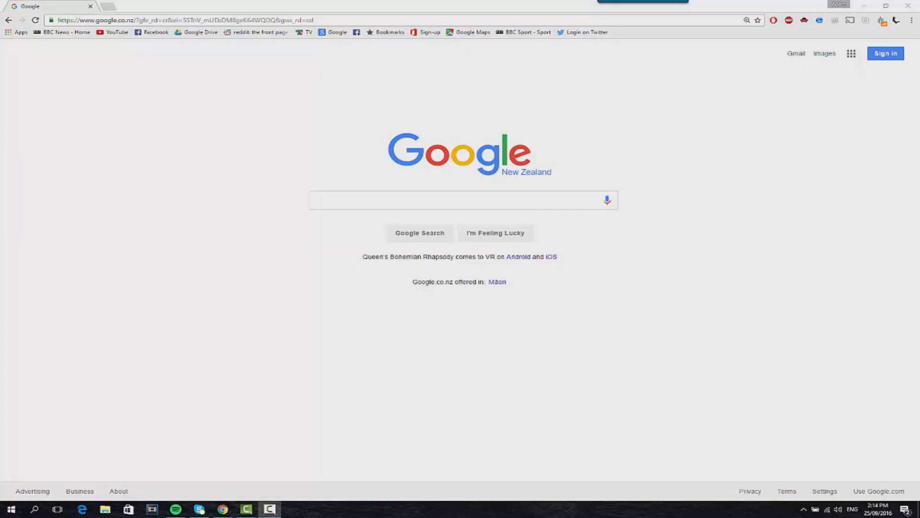
Step: Go to find.synology.com in Chrome and connect to the discovered DS115j DiskStation
click(317, 21)
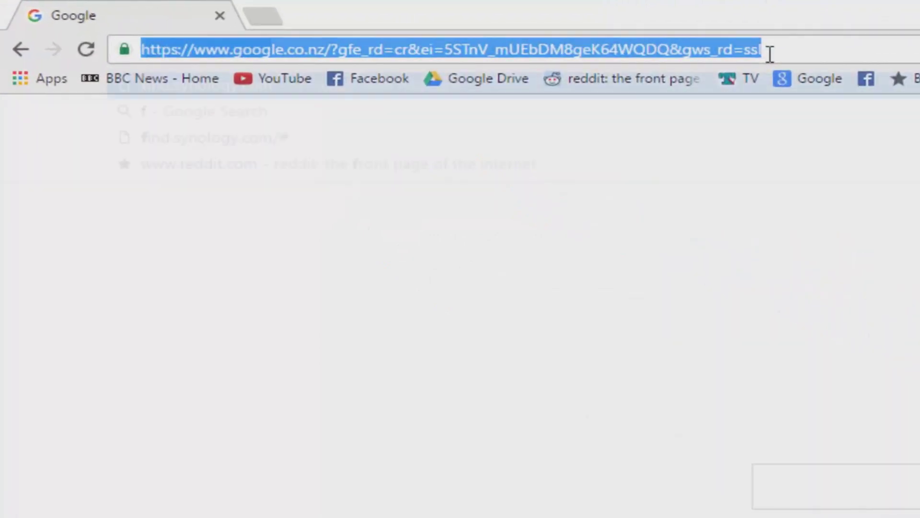
text(find.s)
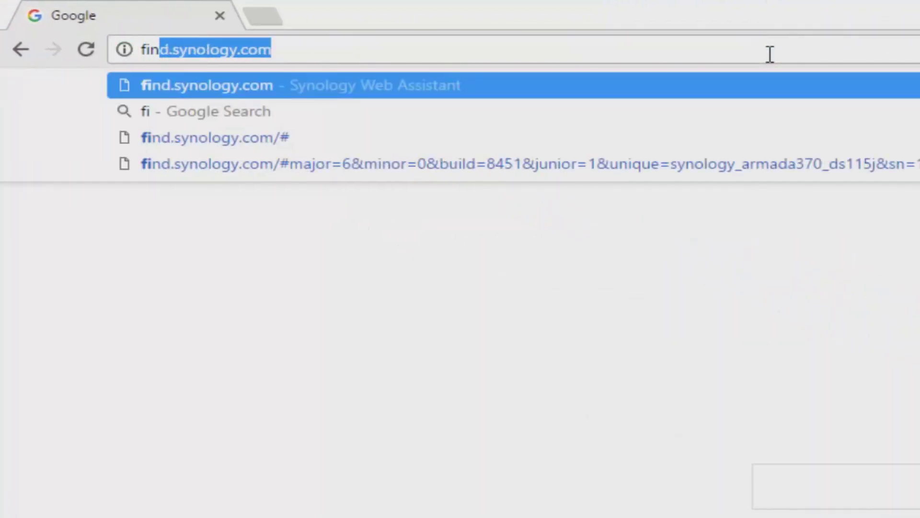
text(ynology.)
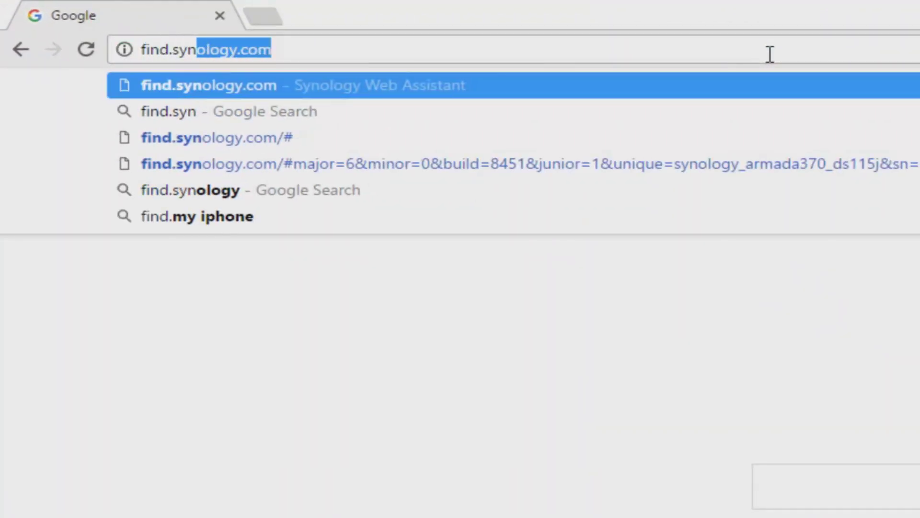
text(com)
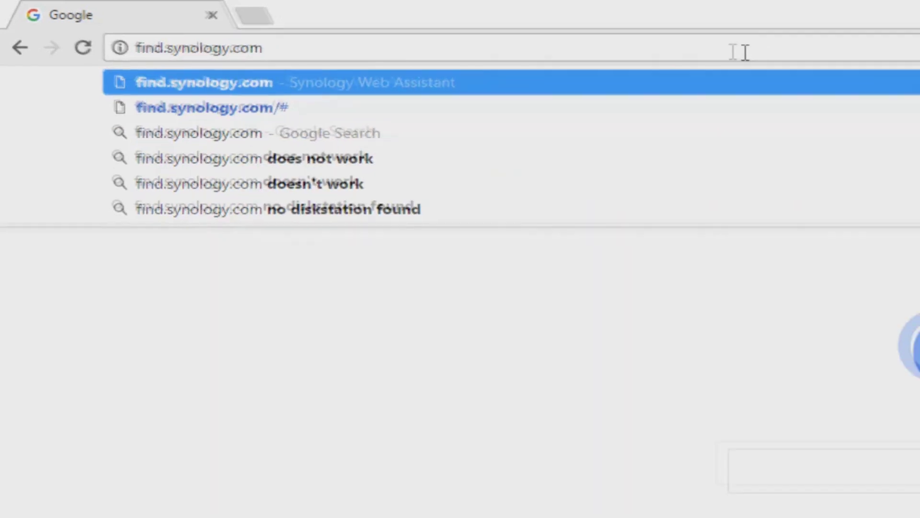
key(Return)
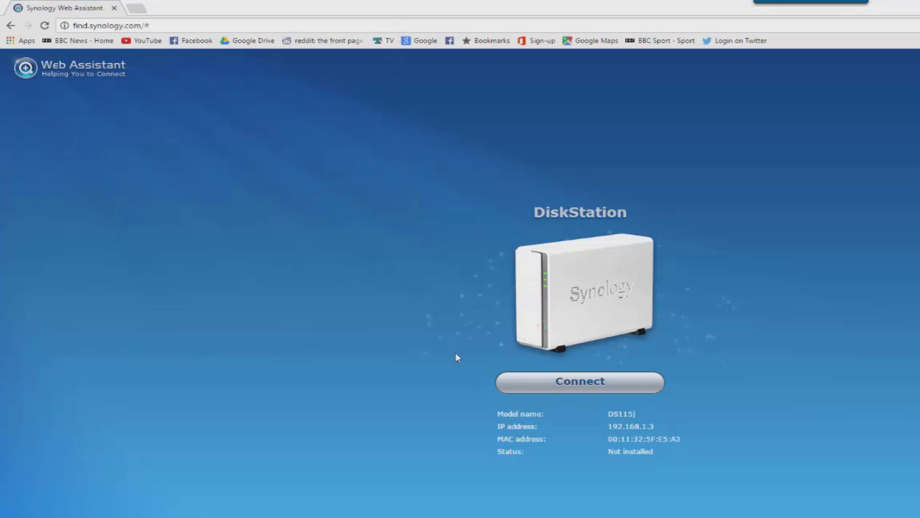
click(510, 383)
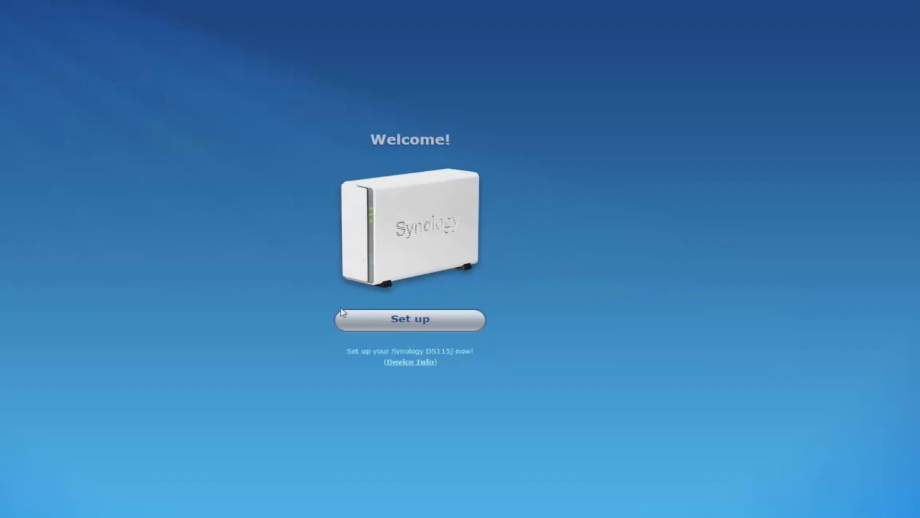
Step: Install the latest DSM online on the DS115j, accepting that its hard disk will be erased
click(341, 312)
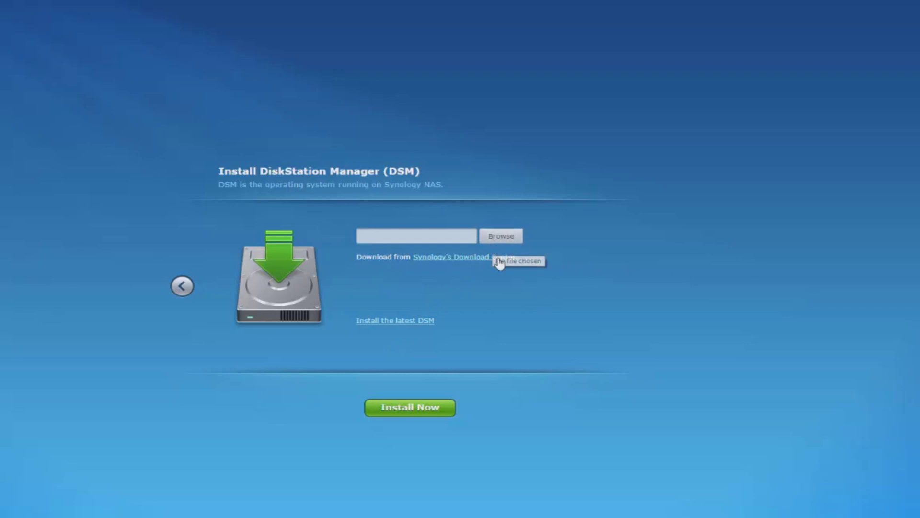
click(368, 321)
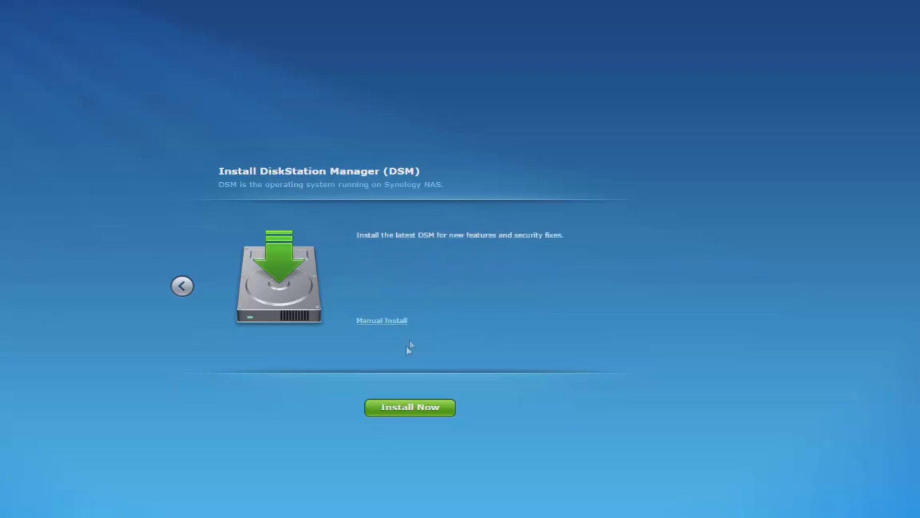
click(398, 406)
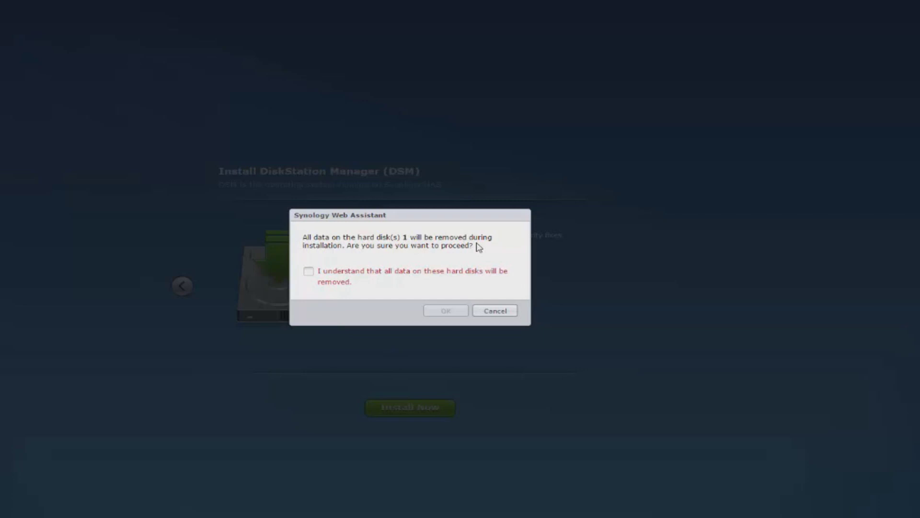
click(319, 277)
click(434, 311)
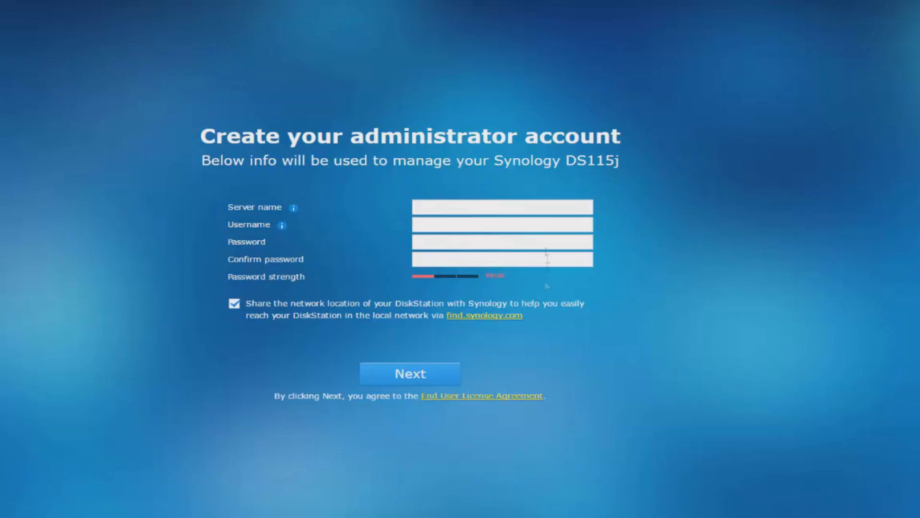
Step: Fill in the server name, administrator username and a strong password, then submit the account
click(545, 208)
text(AdzProduction)
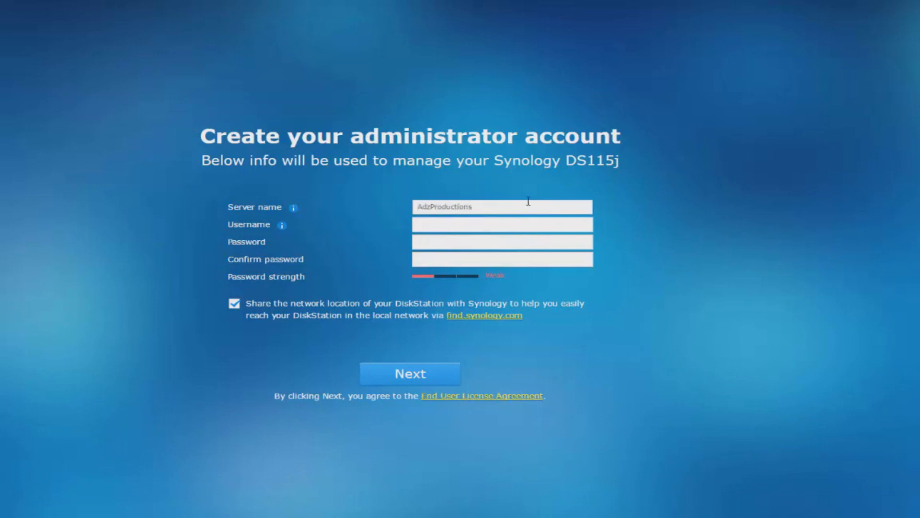
key(ctrl+a)
text(Adam)
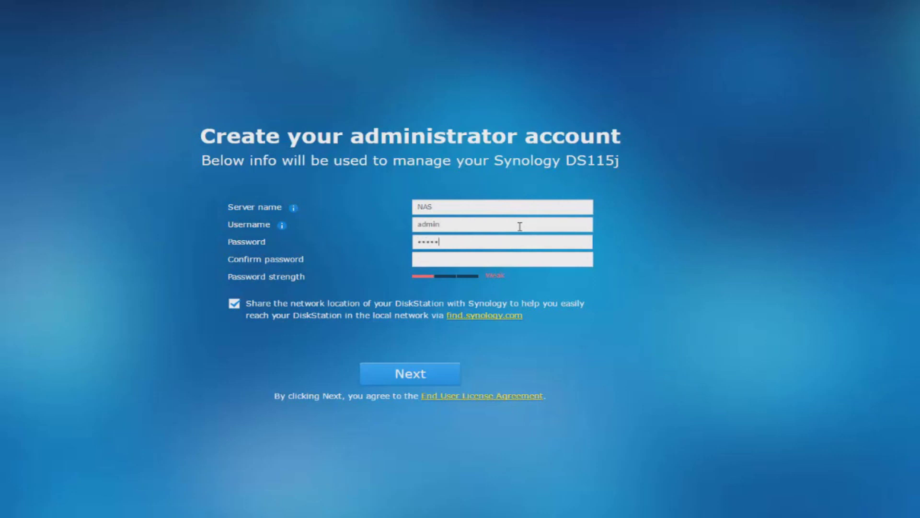
key(ctrl+a)
text(************)
key(Tab)
text(************)
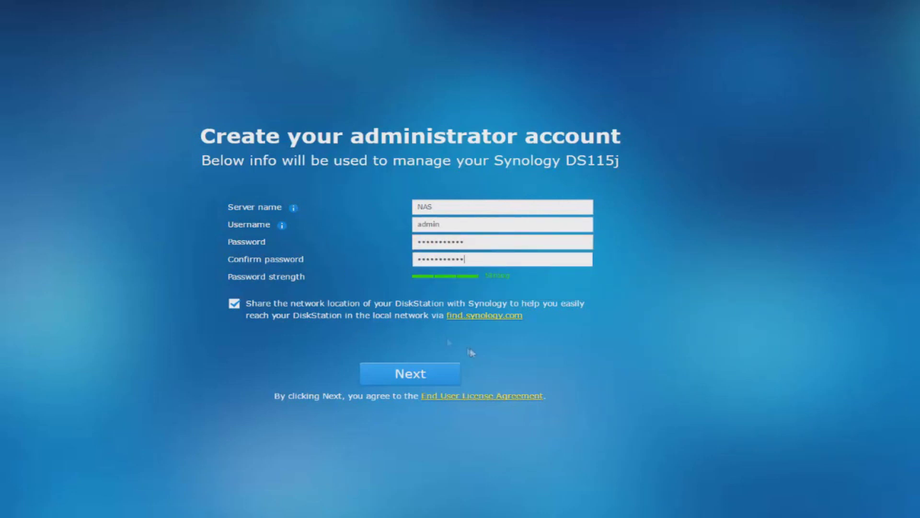
click(452, 369)
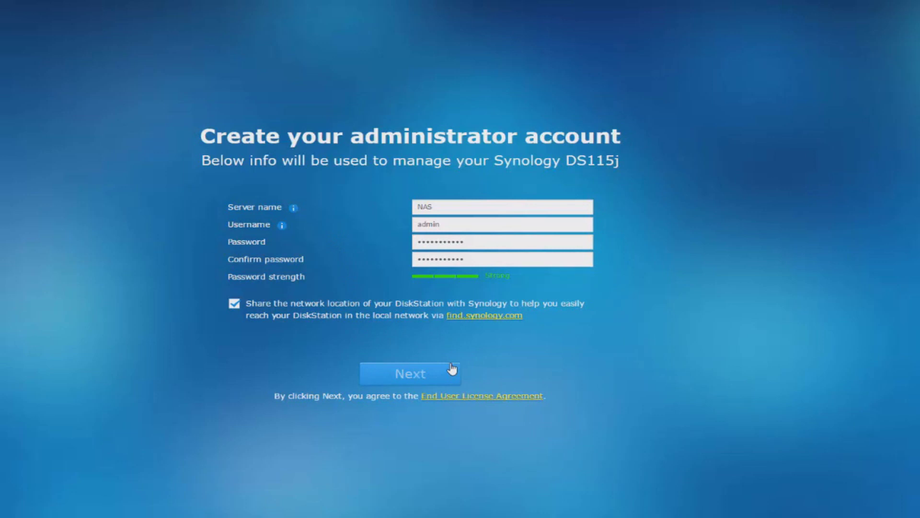
Step: Keep the default update and maintenance settings and skip QuickConnect setup
click(452, 370)
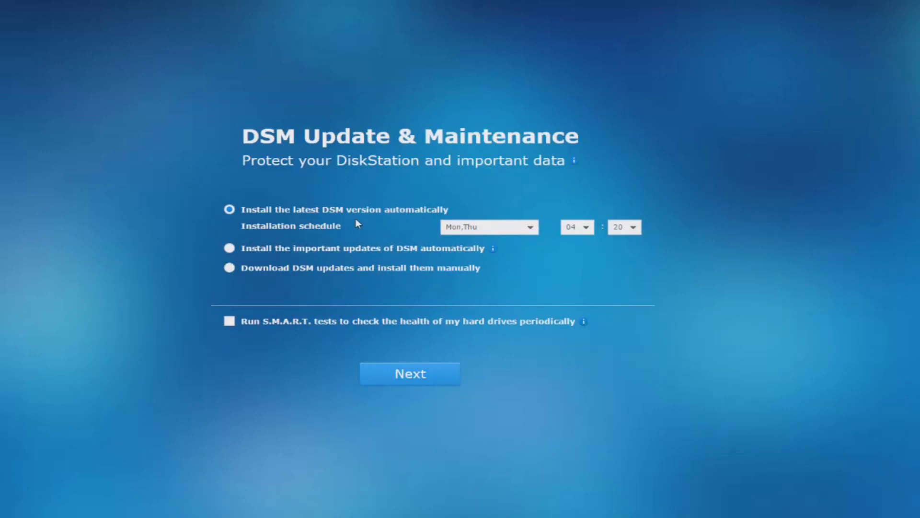
click(410, 373)
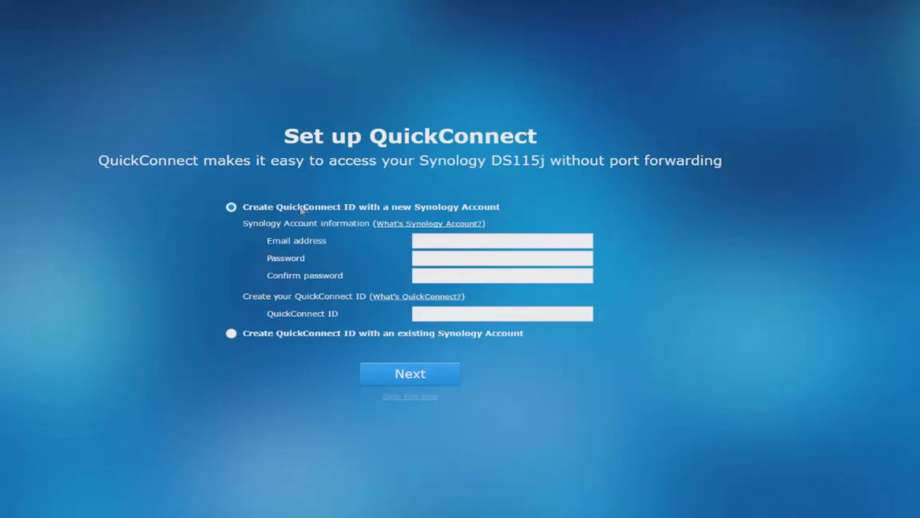
click(425, 397)
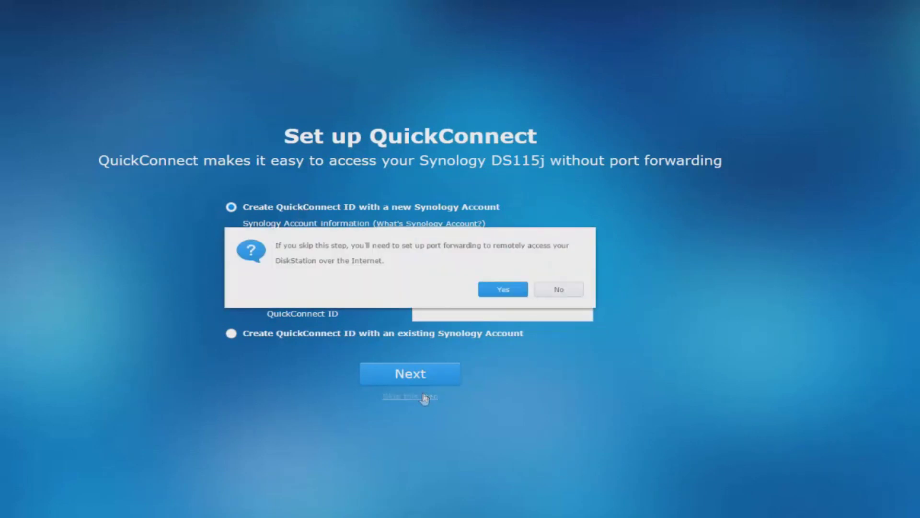
click(497, 293)
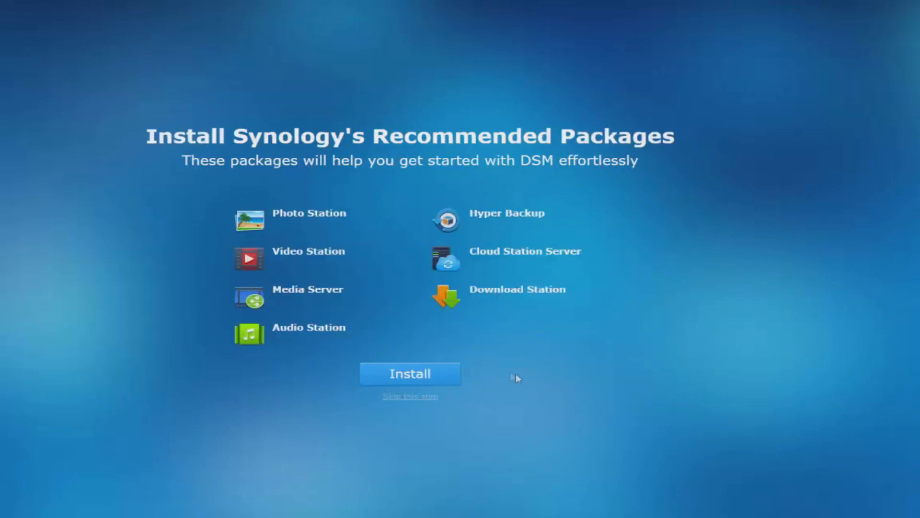
Step: Install the recommended packages after agreeing to the Package Center terms
click(437, 376)
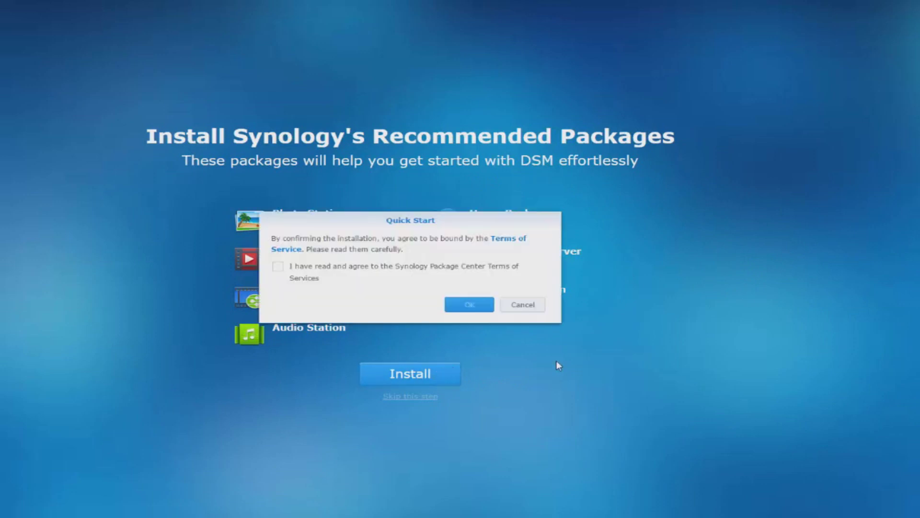
click(278, 266)
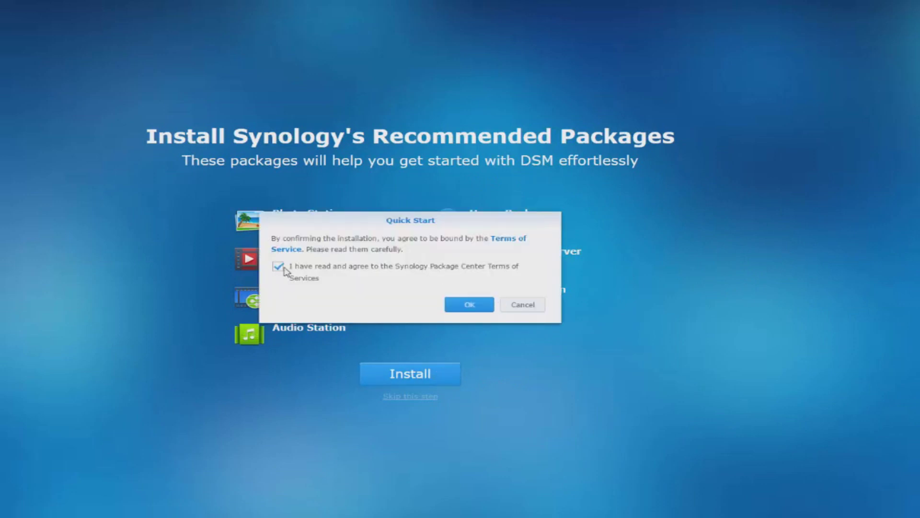
click(480, 313)
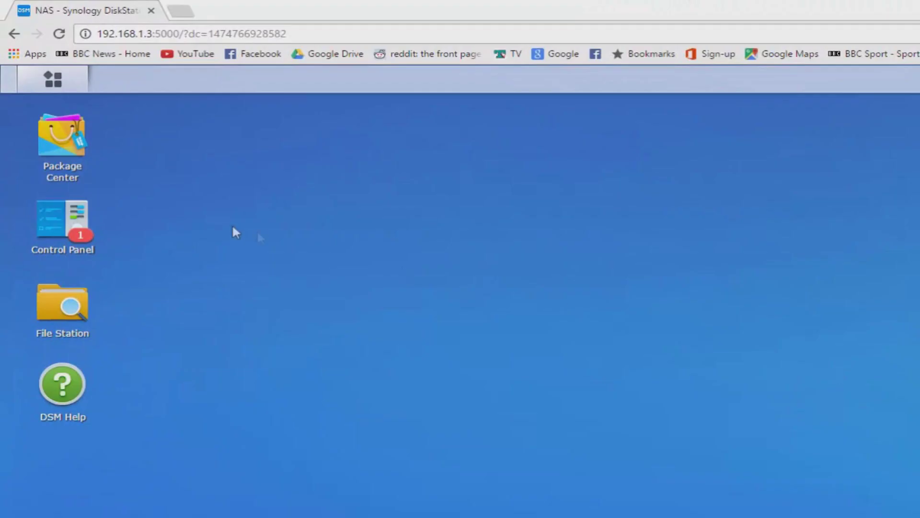
Step: In Control Panel > User, start a new user and enter their name and password twice
click(75, 233)
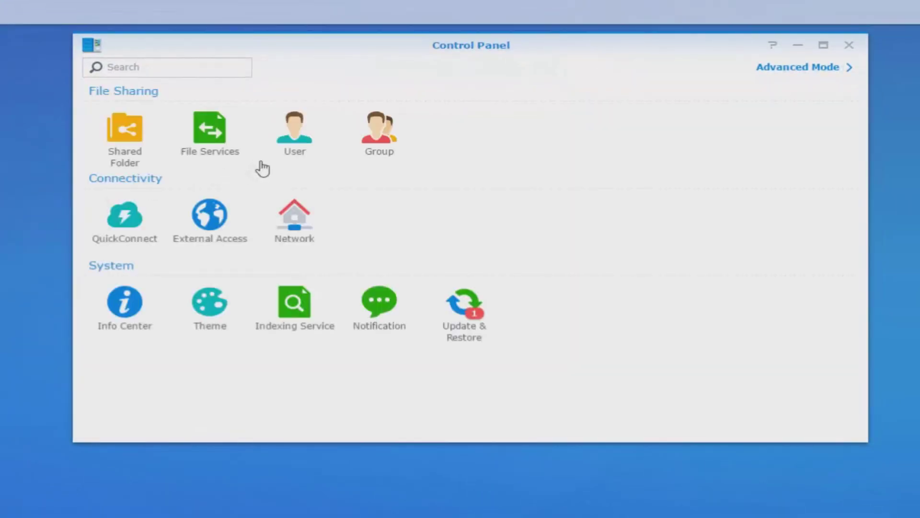
click(293, 140)
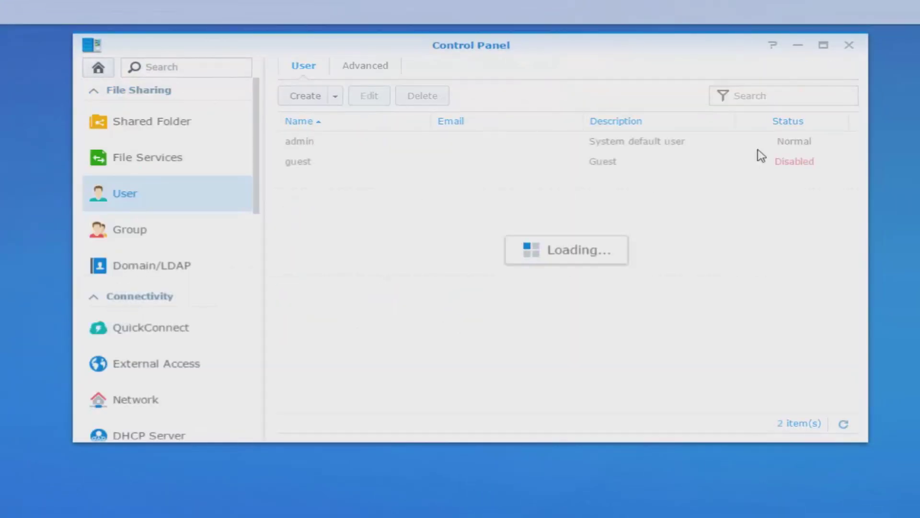
click(823, 45)
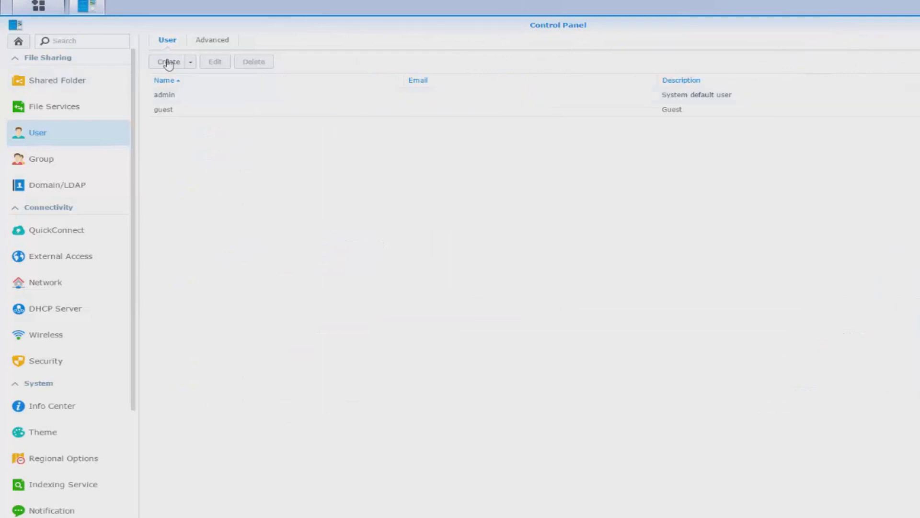
click(169, 62)
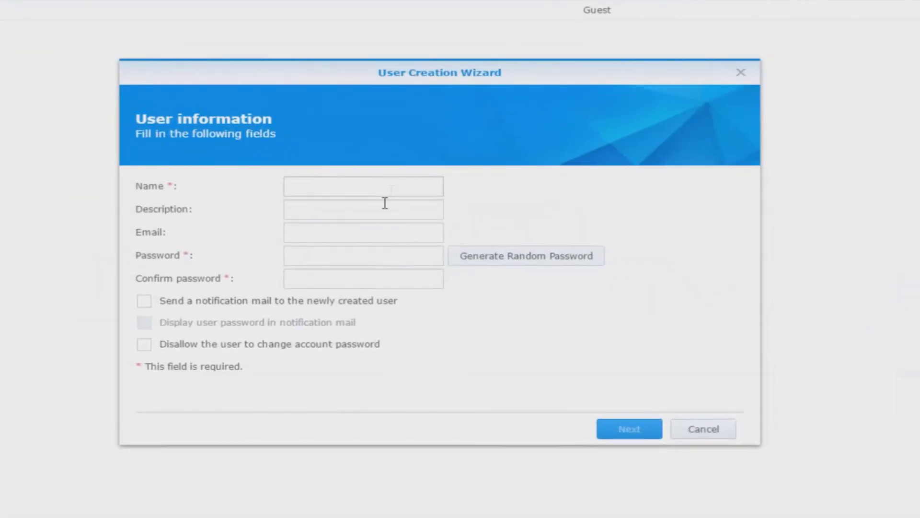
click(392, 187)
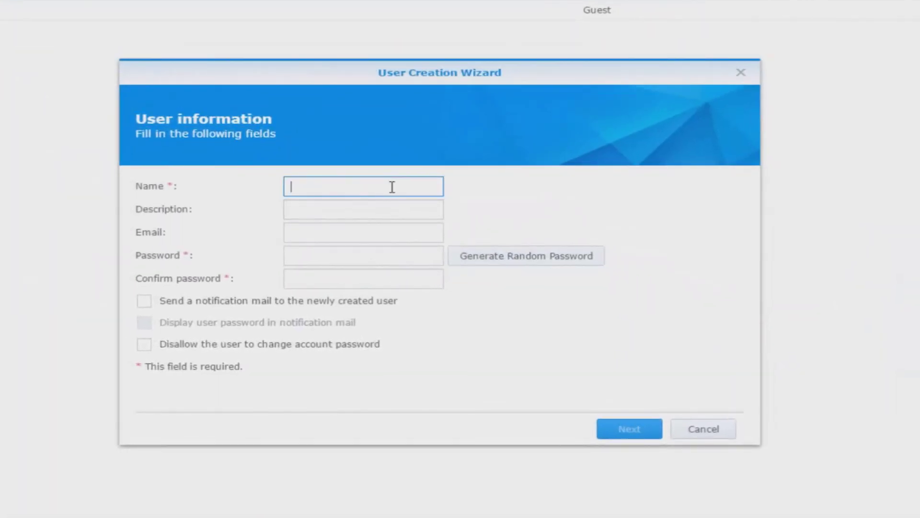
text(Adam)
click(317, 257)
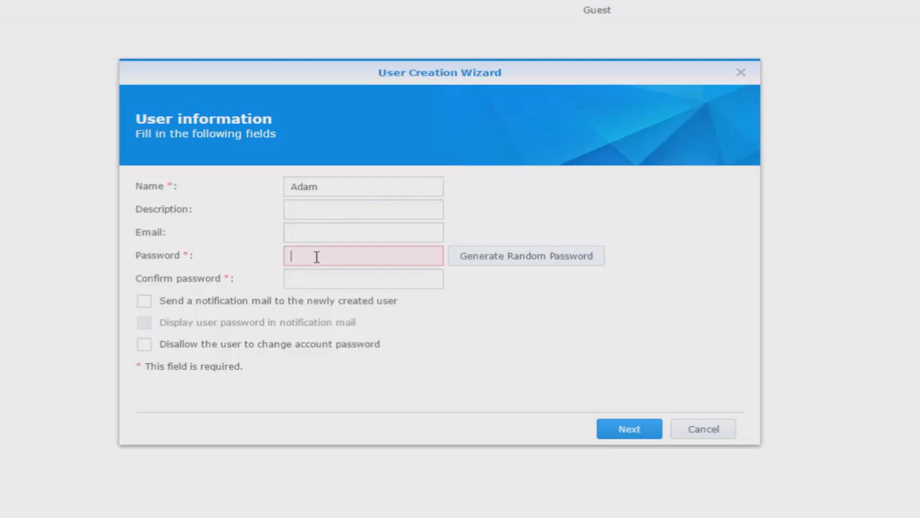
text(•••••••••••)
click(314, 283)
text(•••)
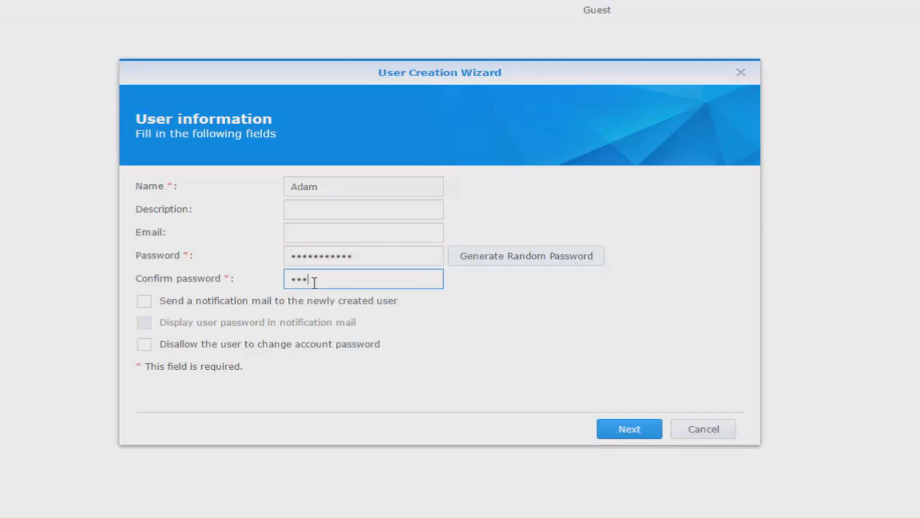
text(•••••••••)
Step: Keep default groups, folder permissions, unlimited quota and speed limits, then apply to create the user
click(618, 481)
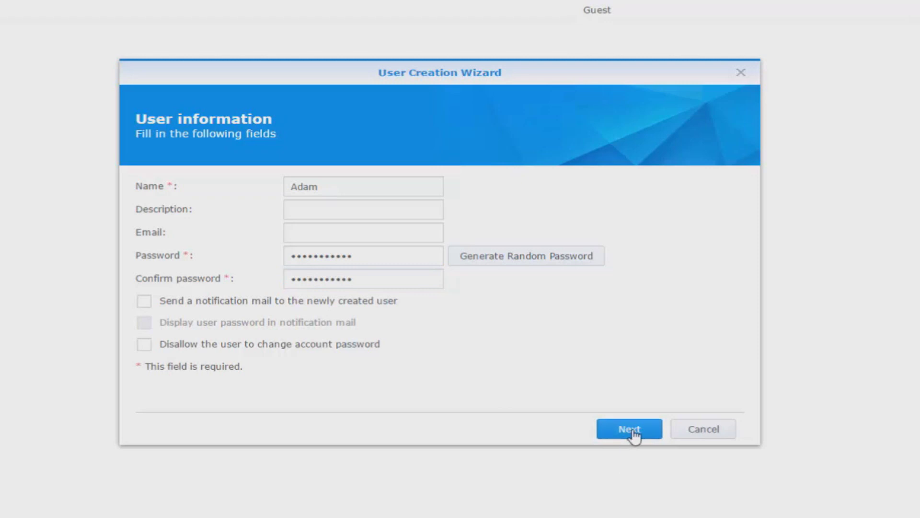
click(631, 431)
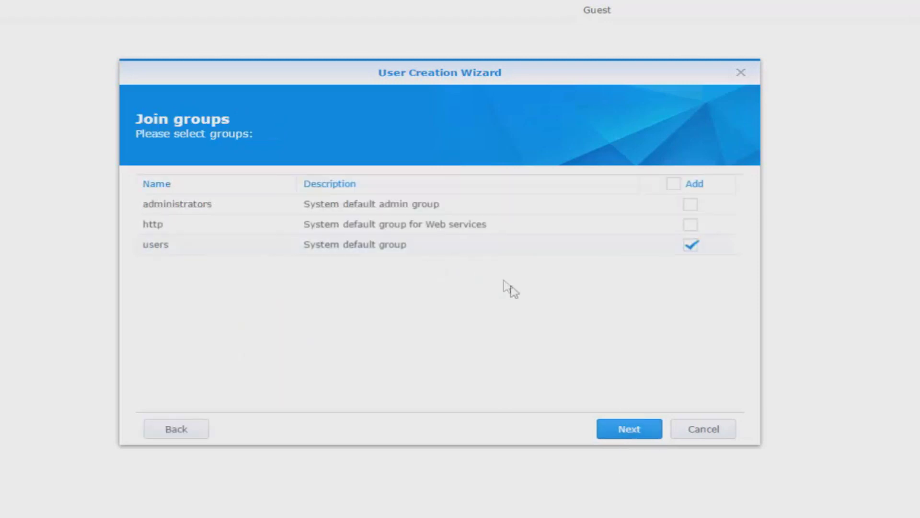
click(622, 434)
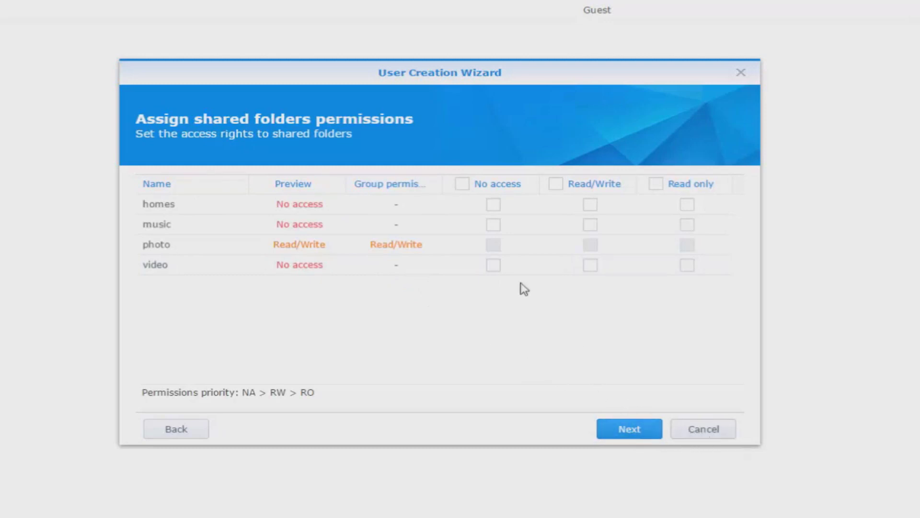
click(640, 433)
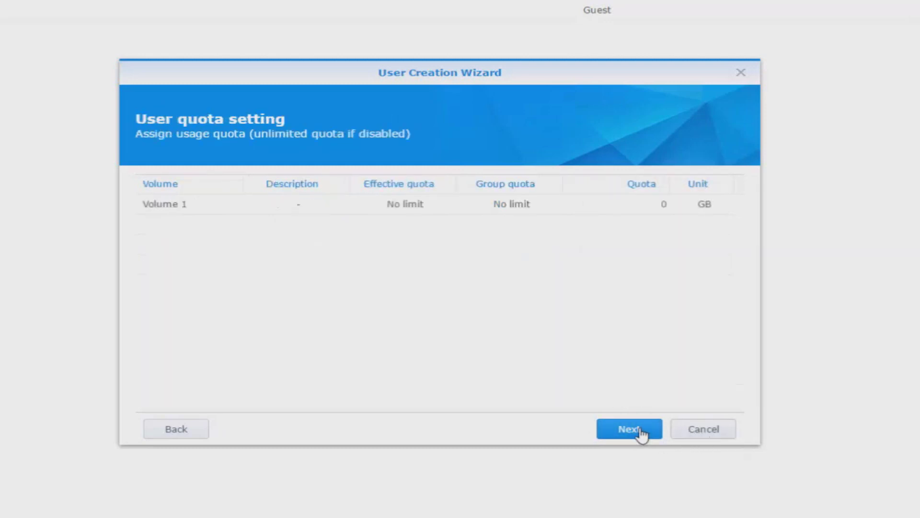
click(640, 434)
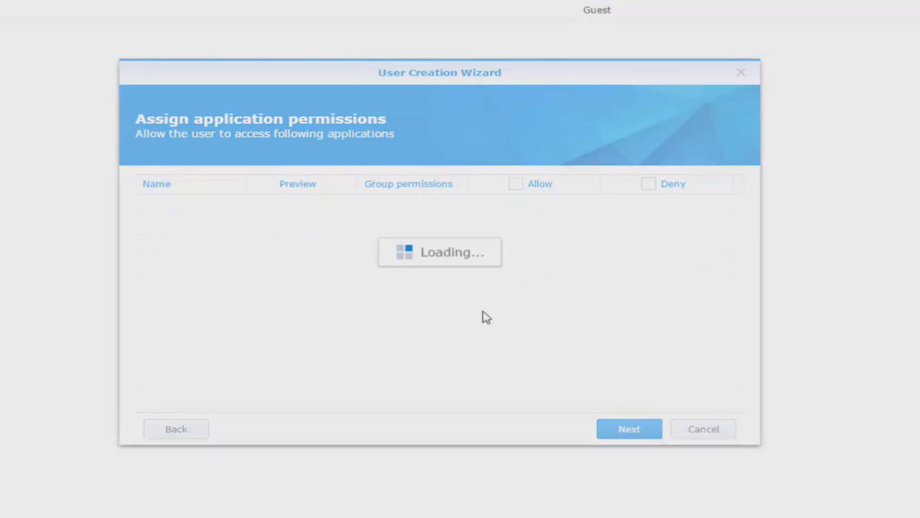
click(638, 428)
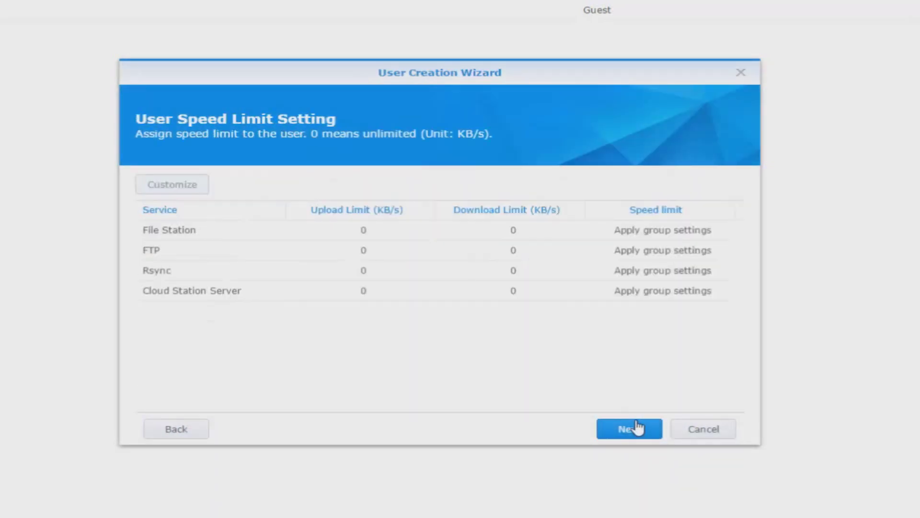
click(638, 428)
click(637, 428)
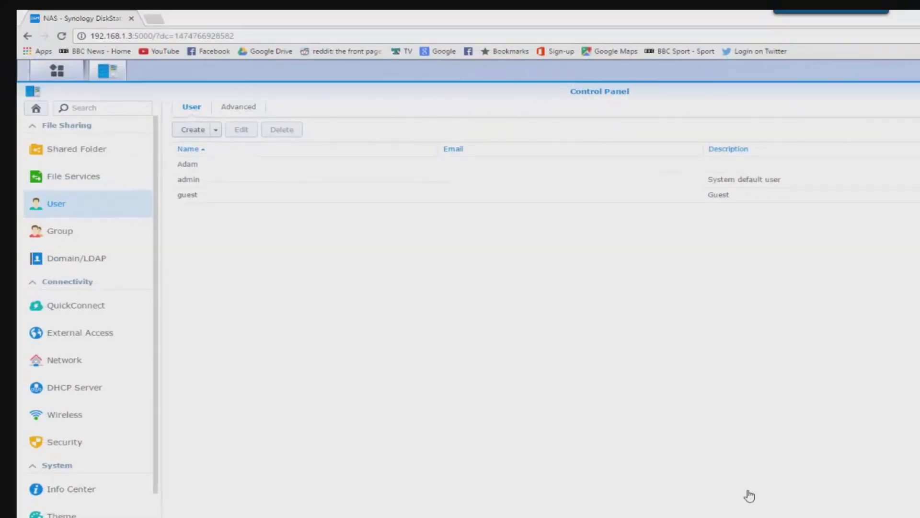
Step: Under Shared Folder, create 'Adam Test Folder' on Volume 1
click(93, 149)
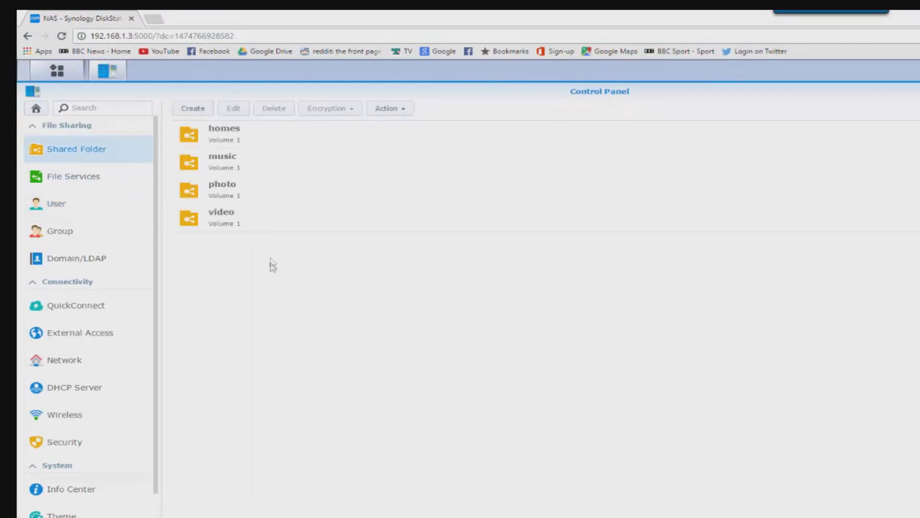
click(198, 111)
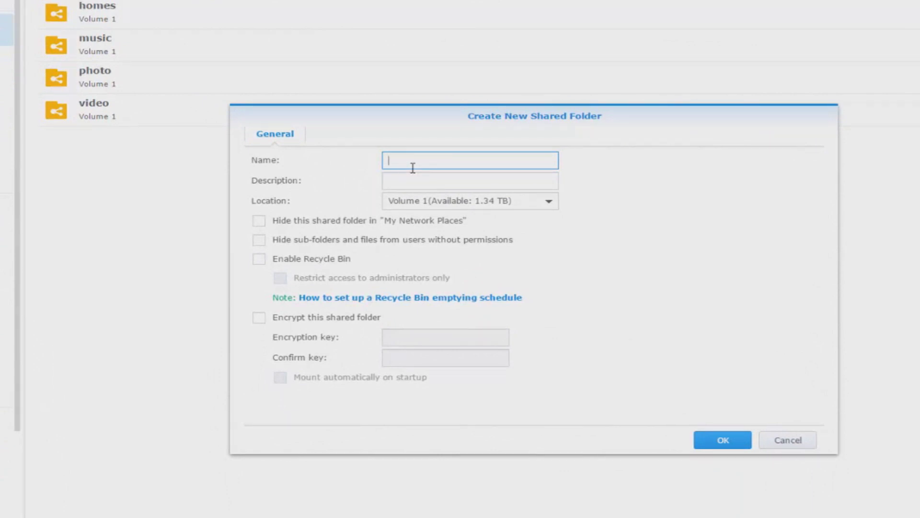
text(Adam Tes)
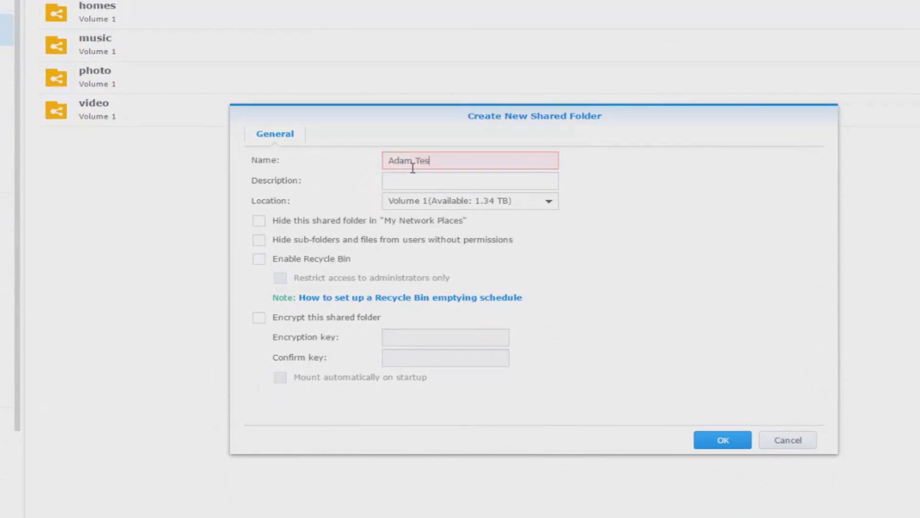
text(t)
key(BackSpace)
key(BackSpace)
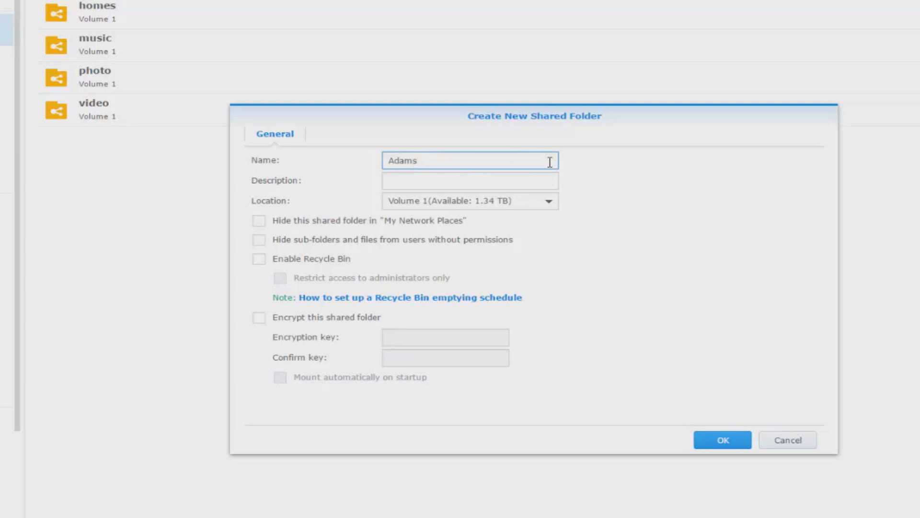
key(BackSpace)
text(Test Folder)
click(721, 440)
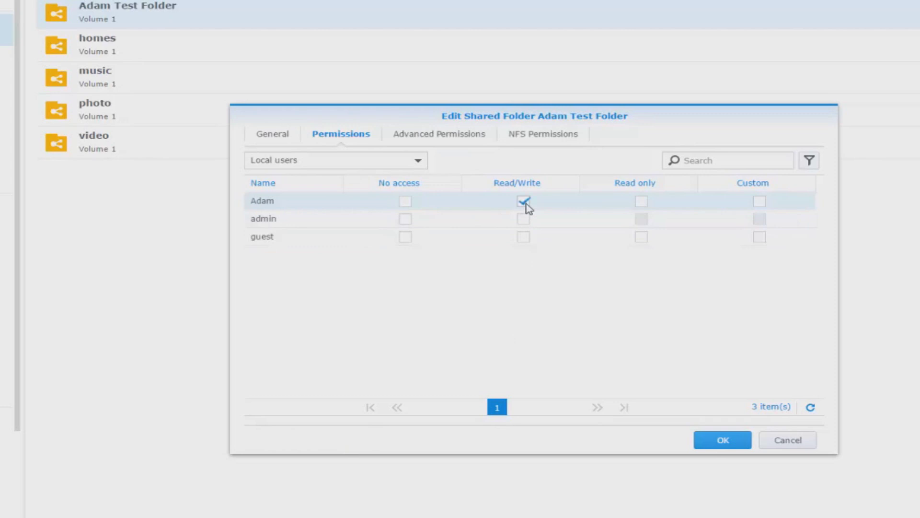
Step: Save the folder's permissions with Read/Write access for the new user
click(723, 440)
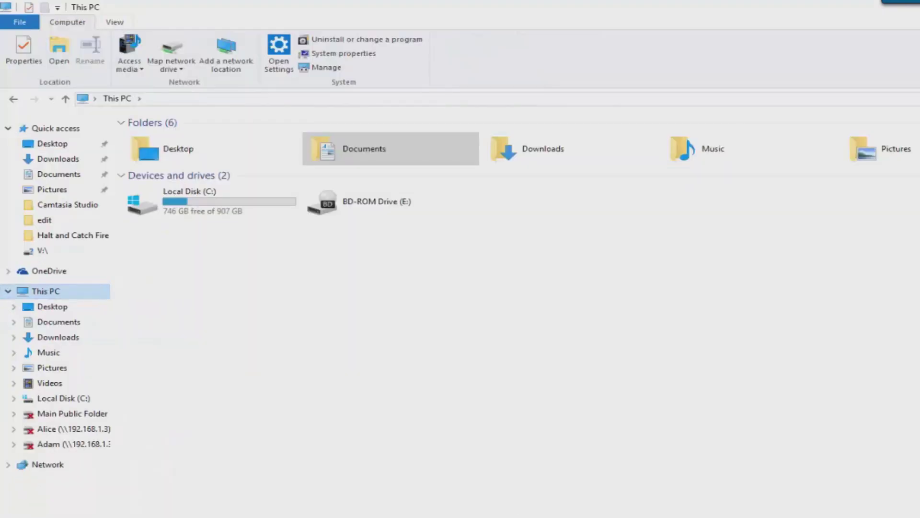
Step: Map drive Z: to \\192.168.1.3\Adam Test Folder from This PC
click(171, 68)
key(Return)
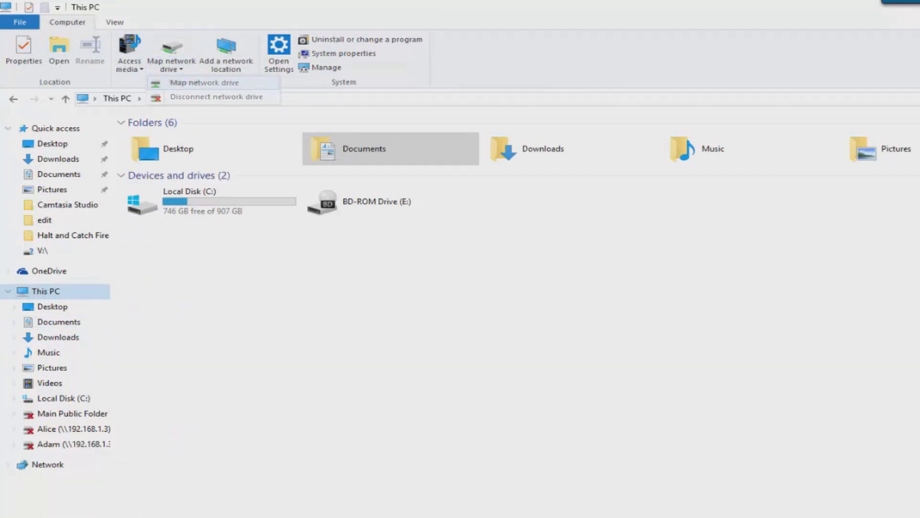
text(\\)
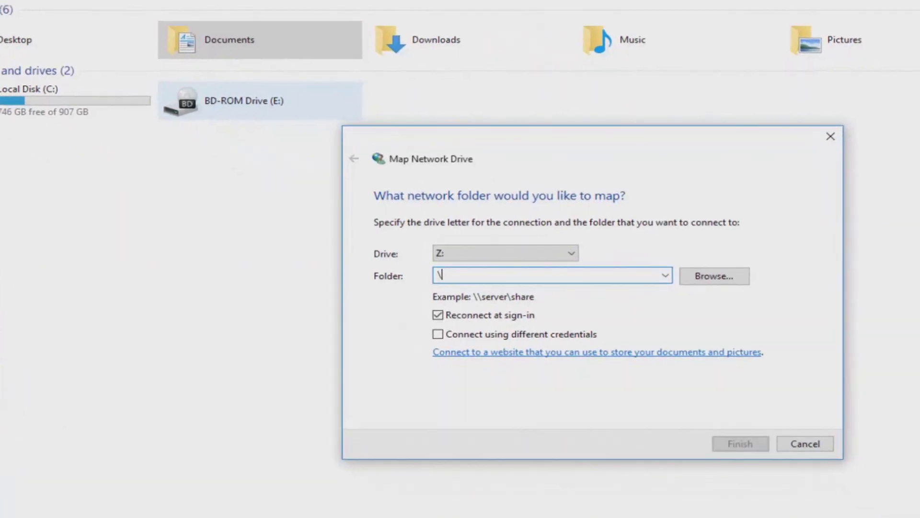
text(192)
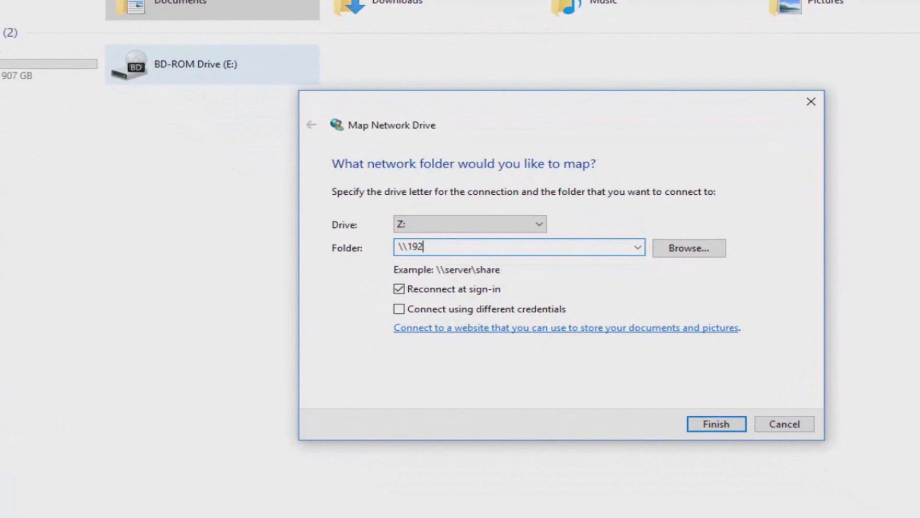
text(.168.1.3\Adam)
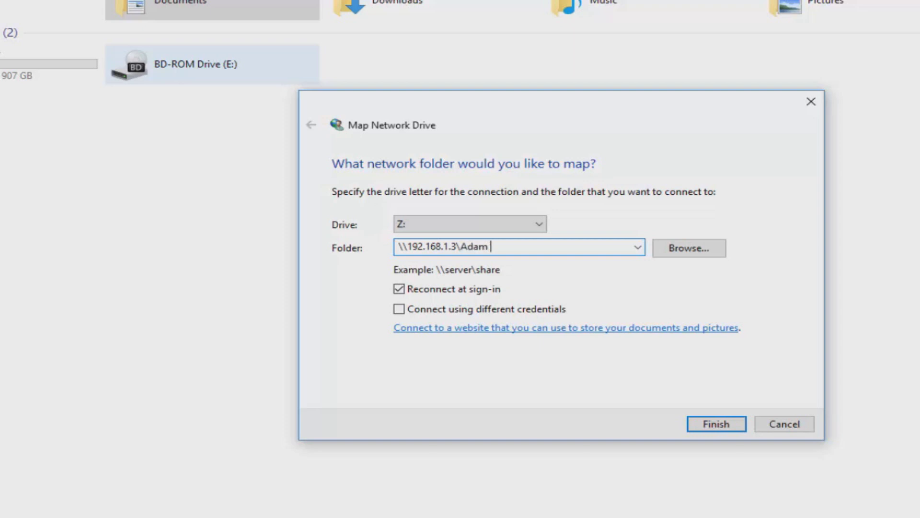
text( Test Folder)
key(Return)
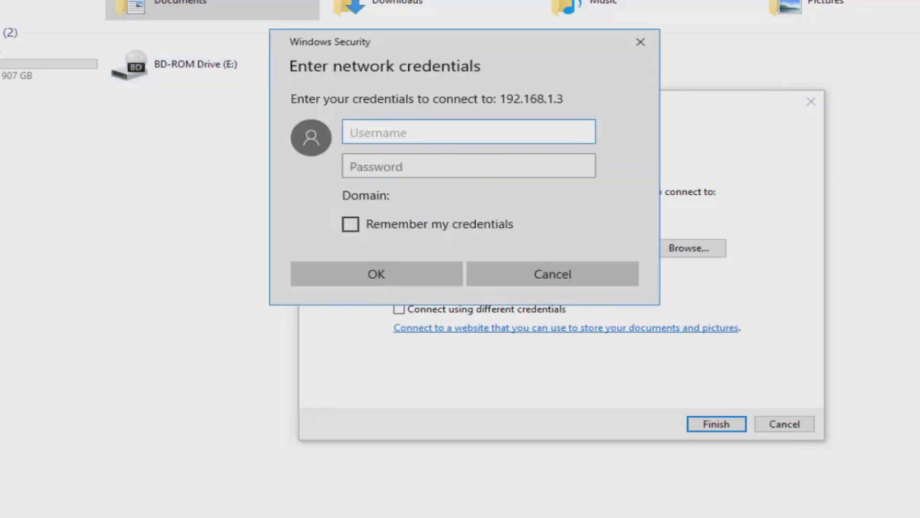
Step: Enter a first set of credentials in the Windows Security prompt and submit them
text(Adam)
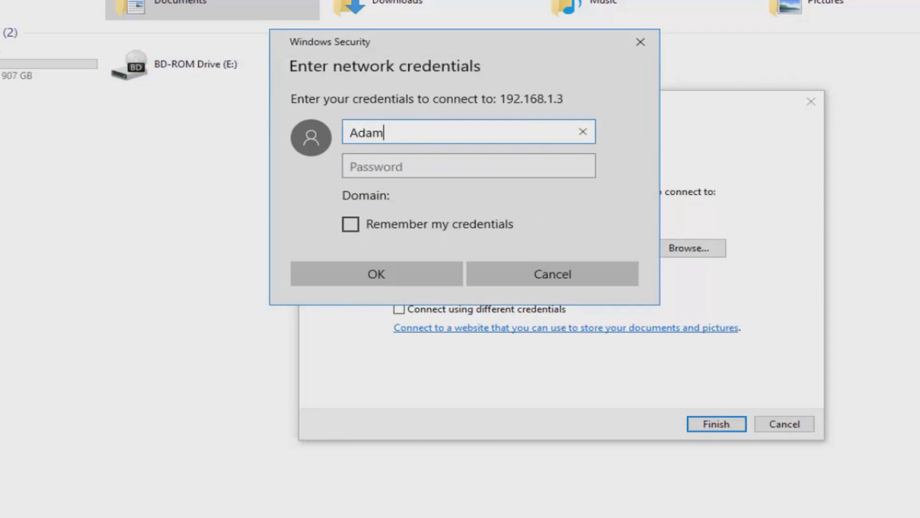
click(469, 166)
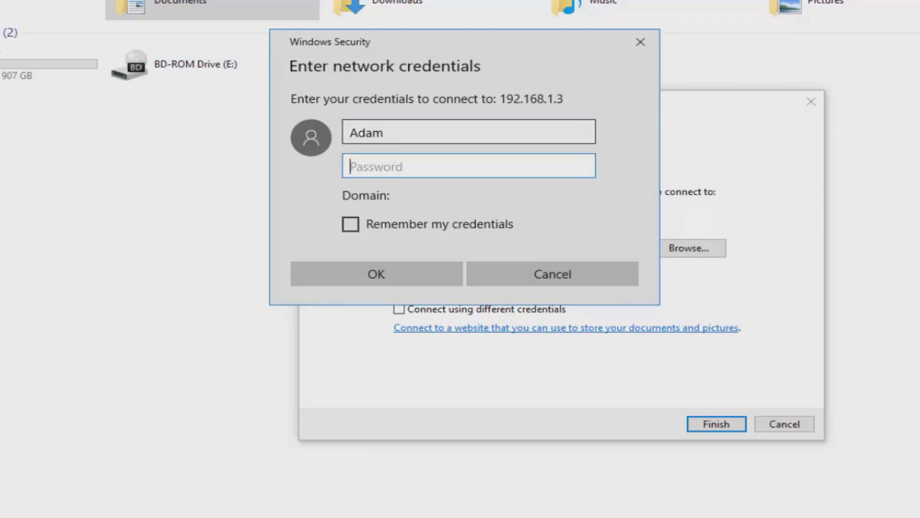
click(384, 133)
text(sdfsdv)
key(Tab)
text(********)
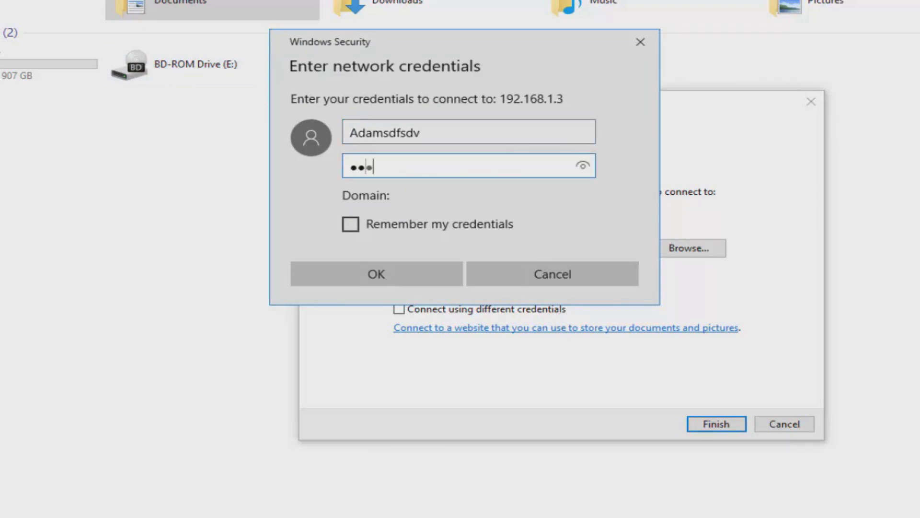
key(Return)
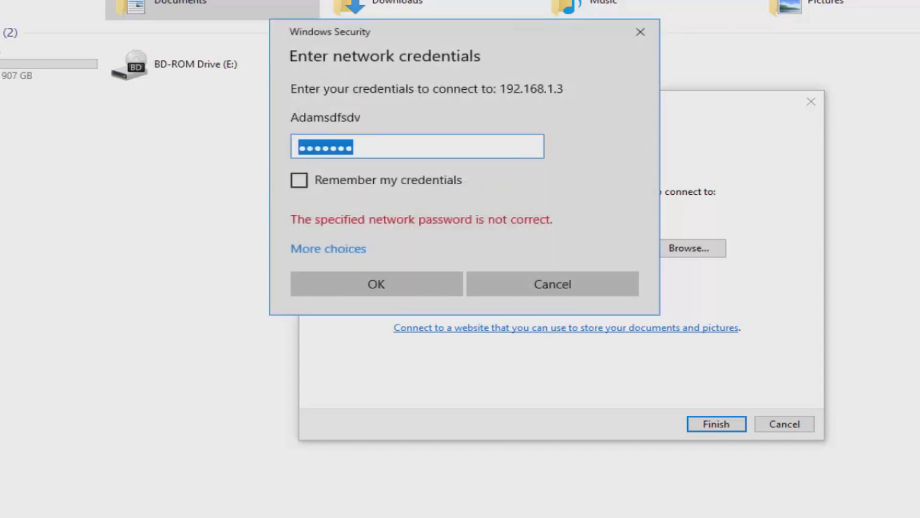
Step: Switch to a different account, enter the NAS user's username and password, and connect drive Z:
key(Tab)
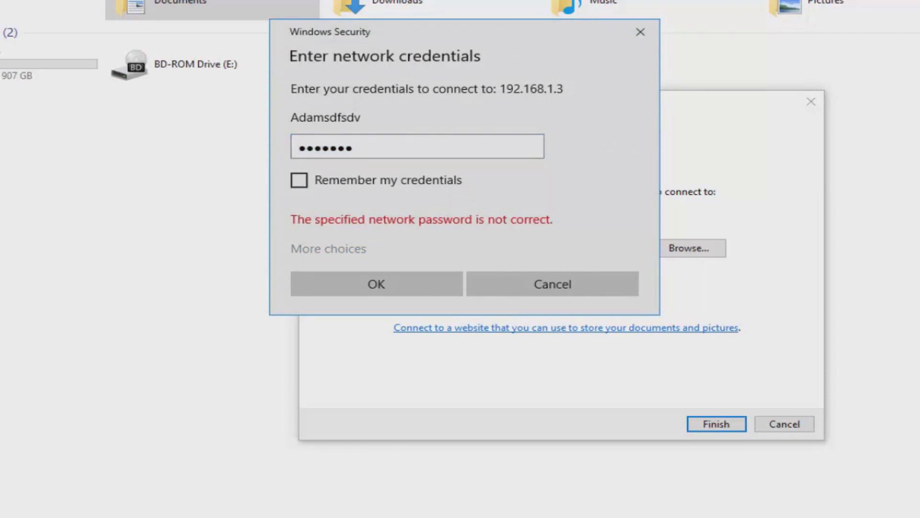
key(space)
key(Down)
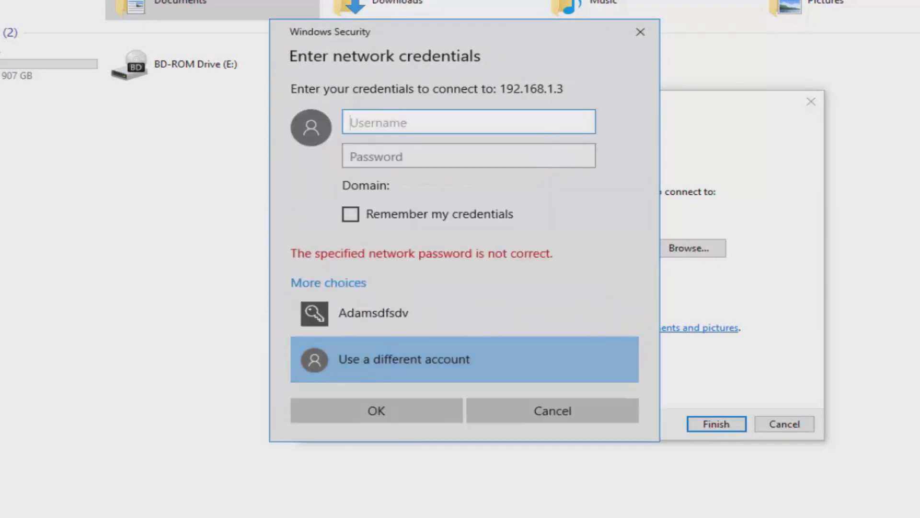
text(Ada)
key(Caps_Lock)
text(M)
key(Tab)
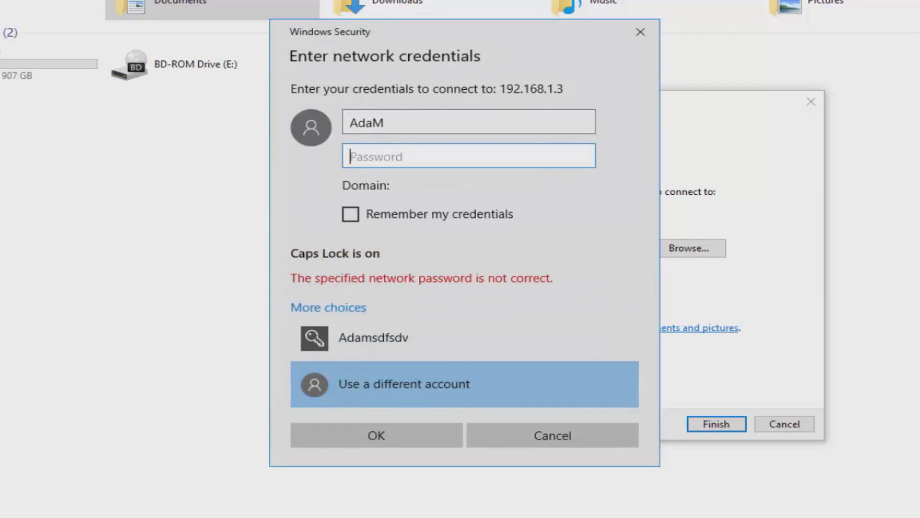
key(shift+Tab)
key(Caps_Lock)
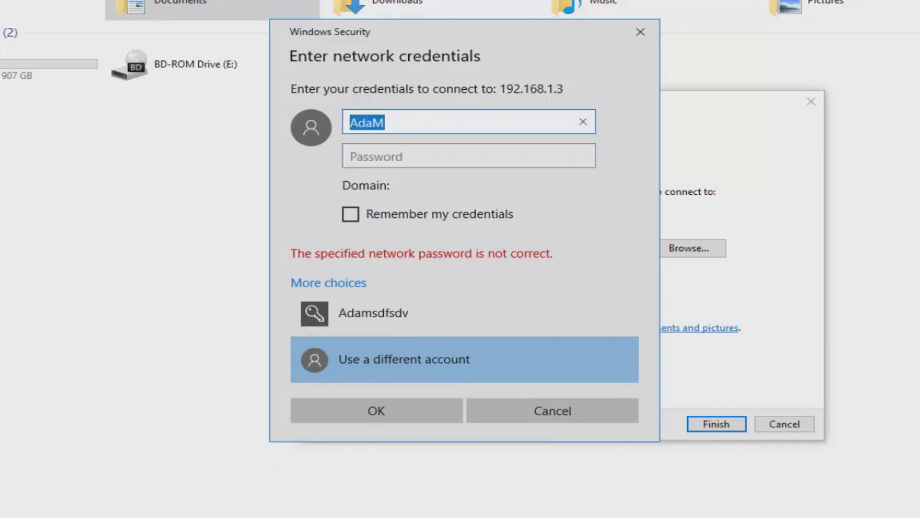
key(BackSpace)
text(a)
key(BackSpace)
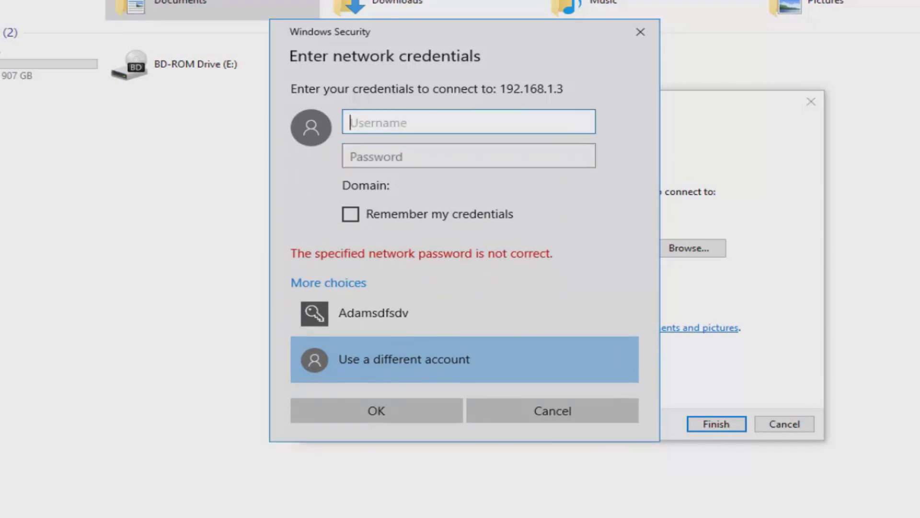
text(Adam)
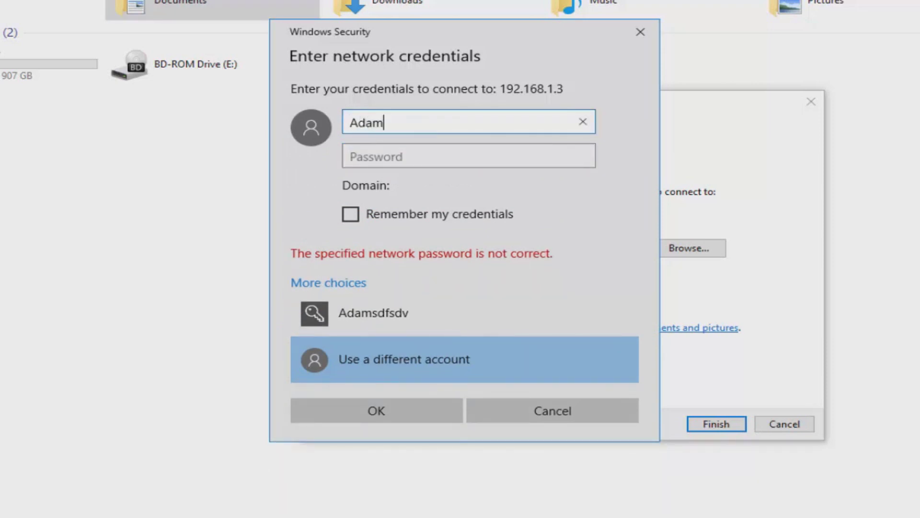
key(Tab)
text(•••)
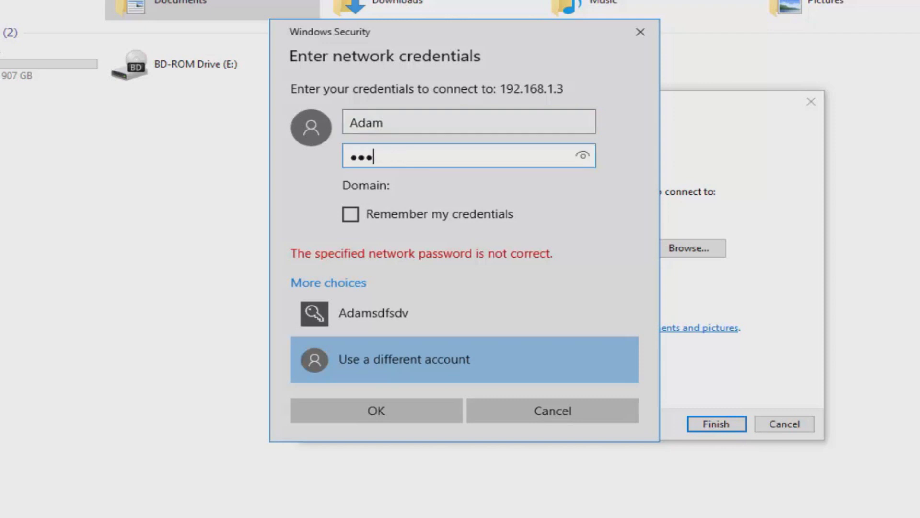
text(••••••••)
key(Return)
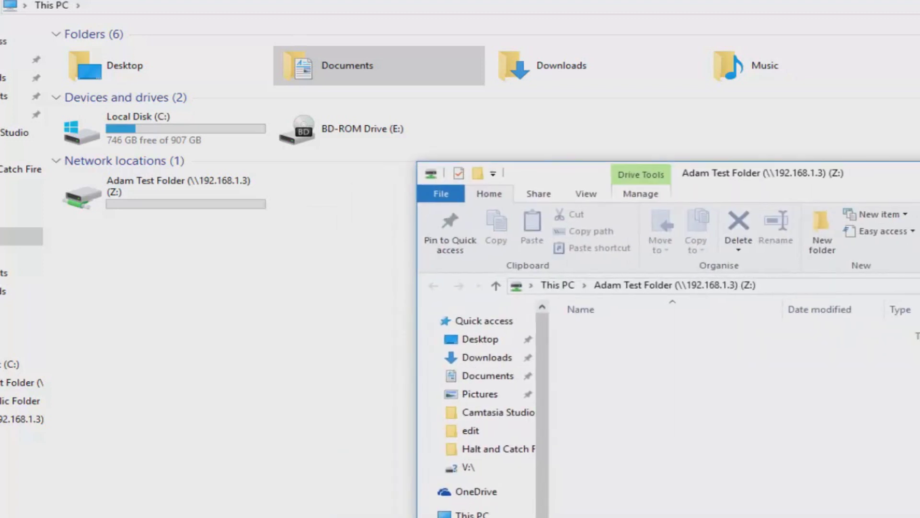
Step: Create a new text document named 'test doc' in the empty Z: folder
right_click(787, 385)
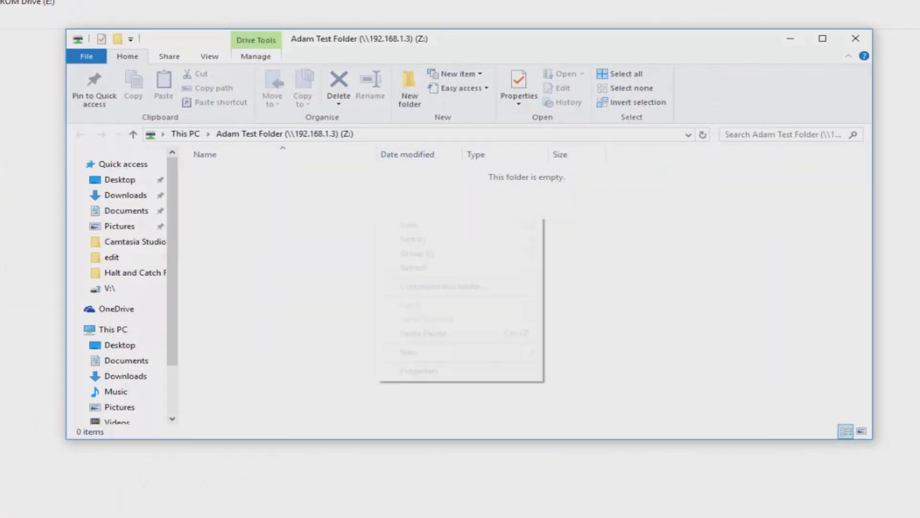
mouse_move(409, 352)
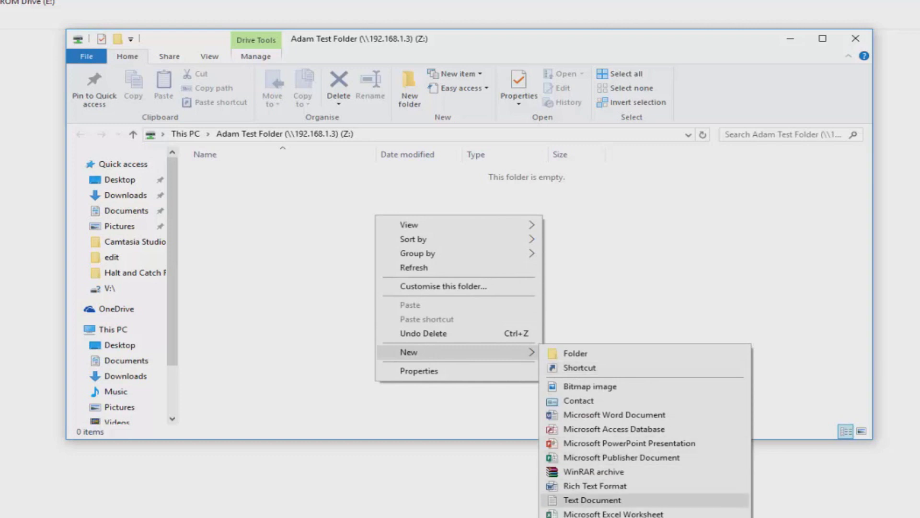
click(592, 500)
text(test doc)
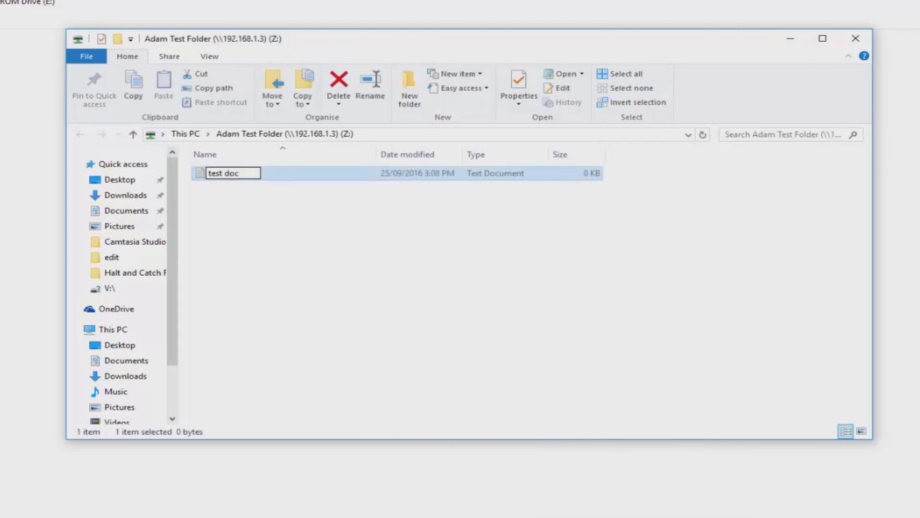
key(Return)
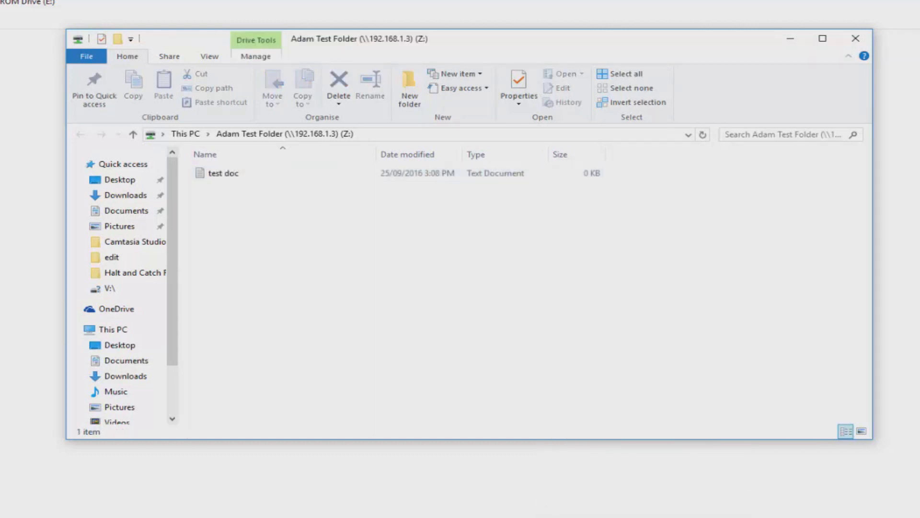
Step: Type 'test' into test doc in Notepad, save it and close it
click(223, 173)
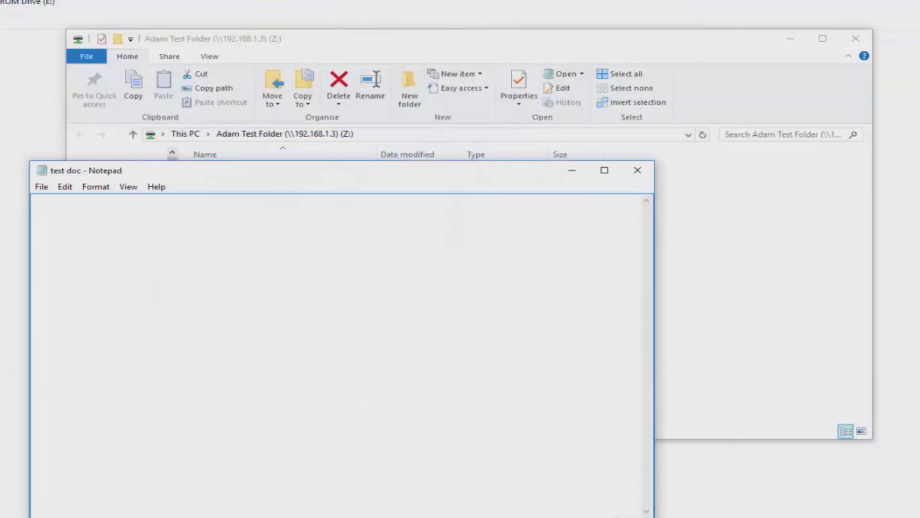
text(test)
key(alt+f)
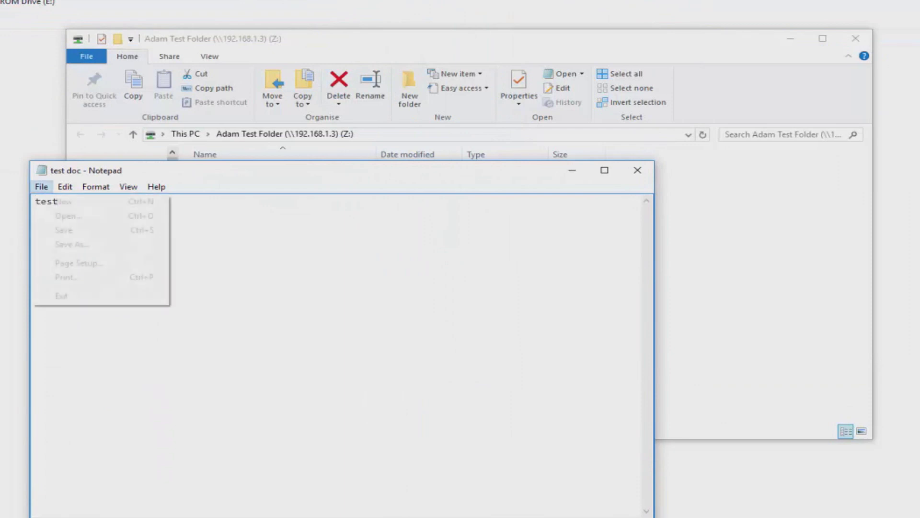
key(Down)
key(Down)
key(Return)
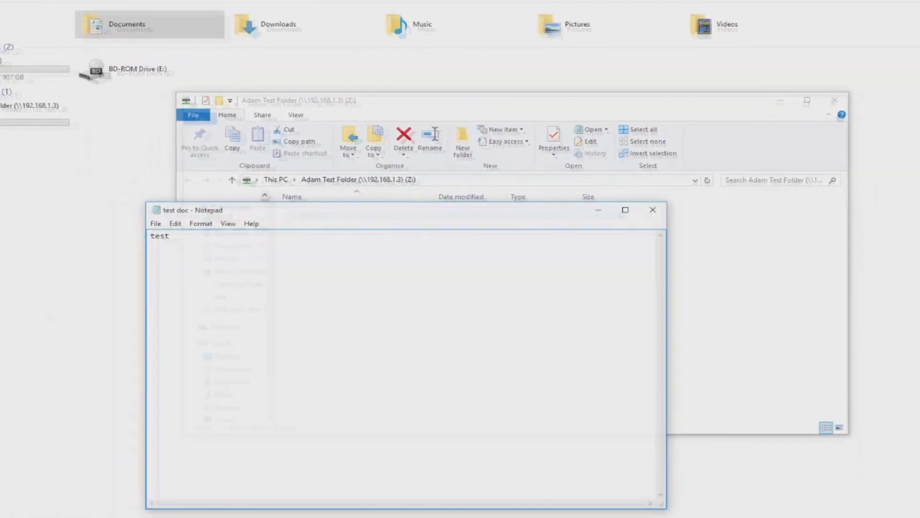
key(alt+F4)
Step: Close the Adam Test Folder window and disconnect the Z: network drive
click(813, 161)
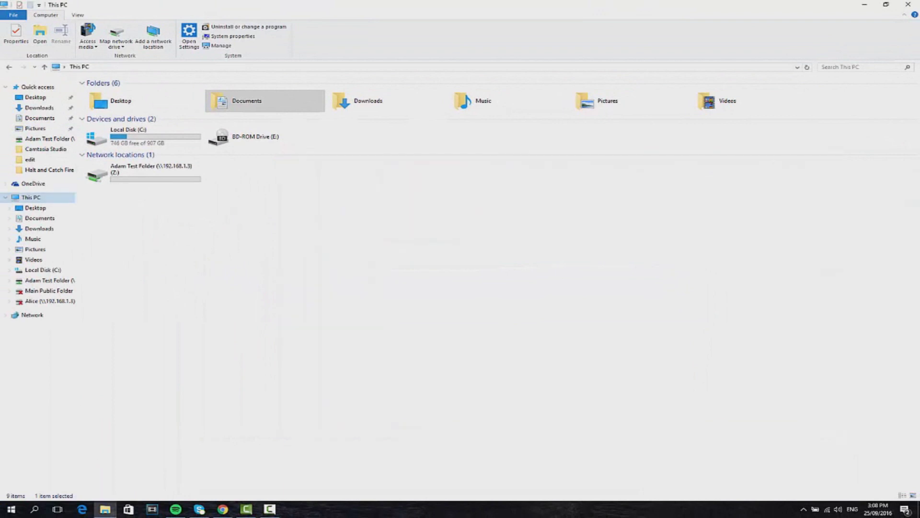
click(143, 172)
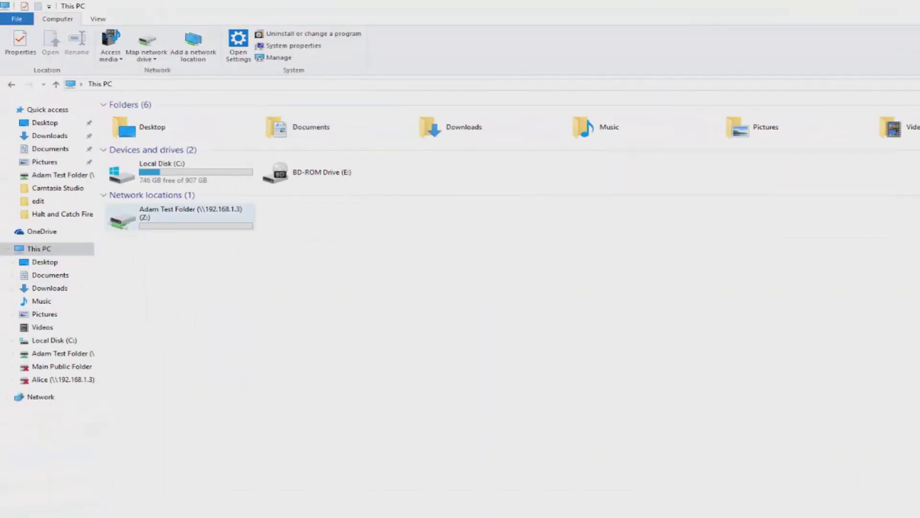
right_click(223, 218)
click(262, 387)
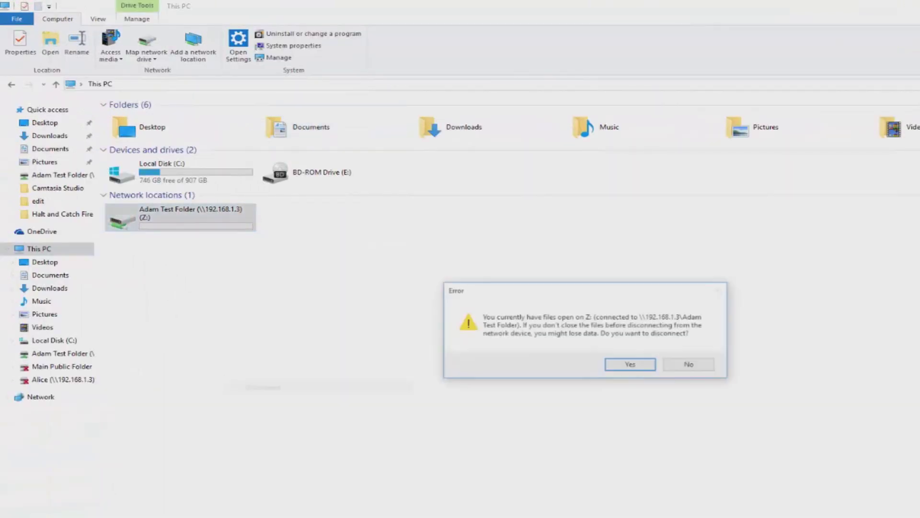
key(Return)
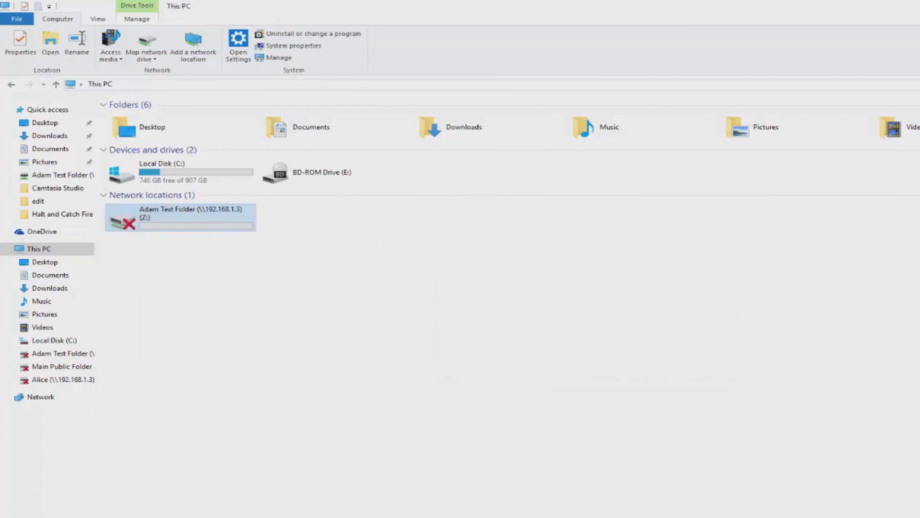
right_click(216, 229)
click(252, 362)
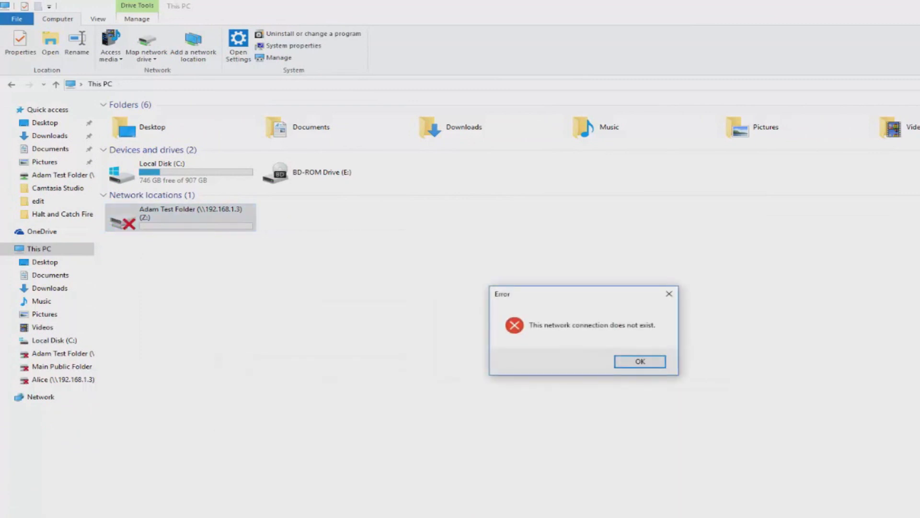
key(Return)
Step: Map \\192.168.1.3\Adam Test Folder as drive W:, signing in with the NAS user's name and password
click(147, 56)
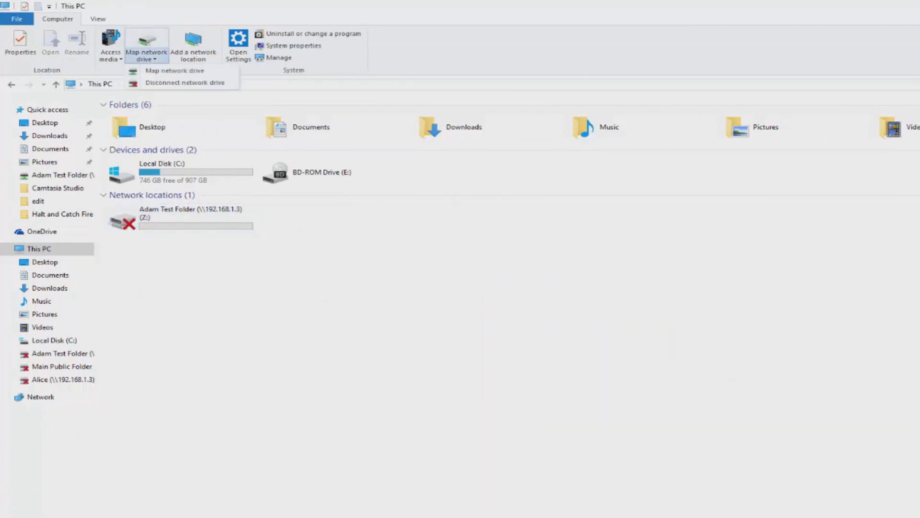
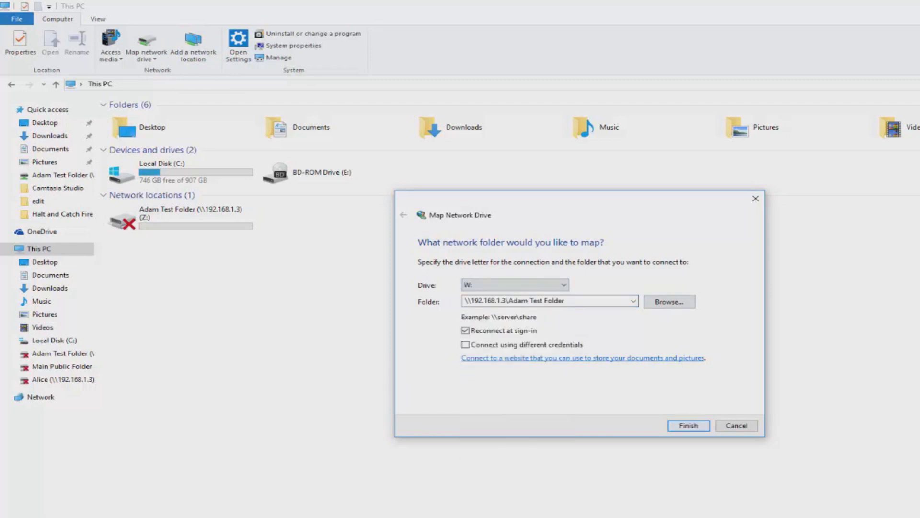
key(Return)
key(Tab)
key(Return)
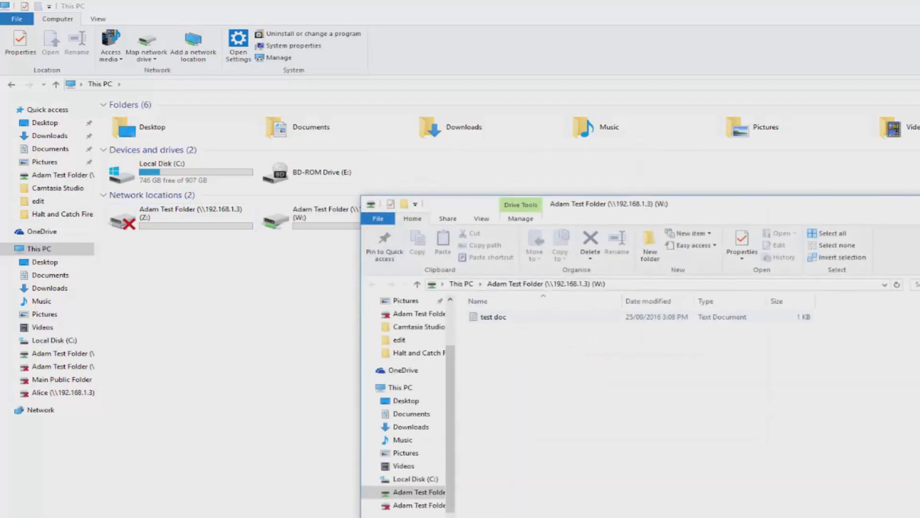
Step: Open test doc from drive W: in Notepad to confirm it reads "test"
double_click(493, 317)
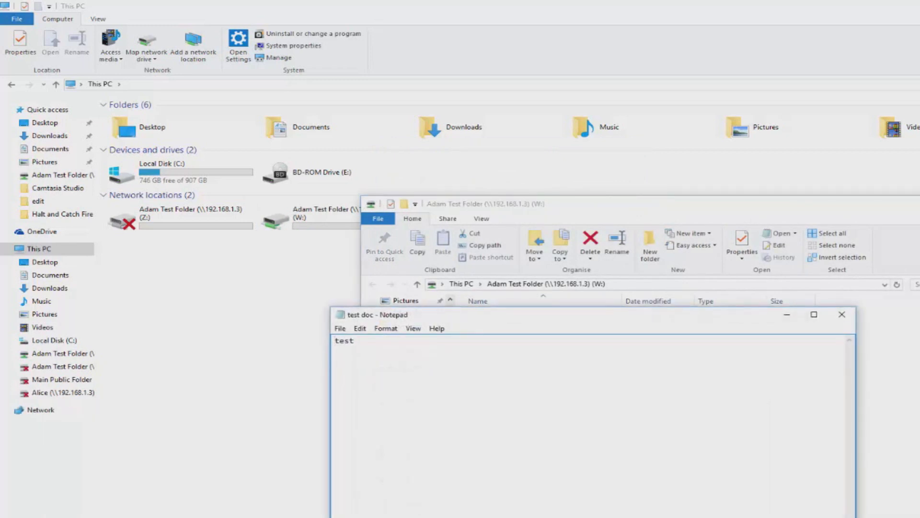